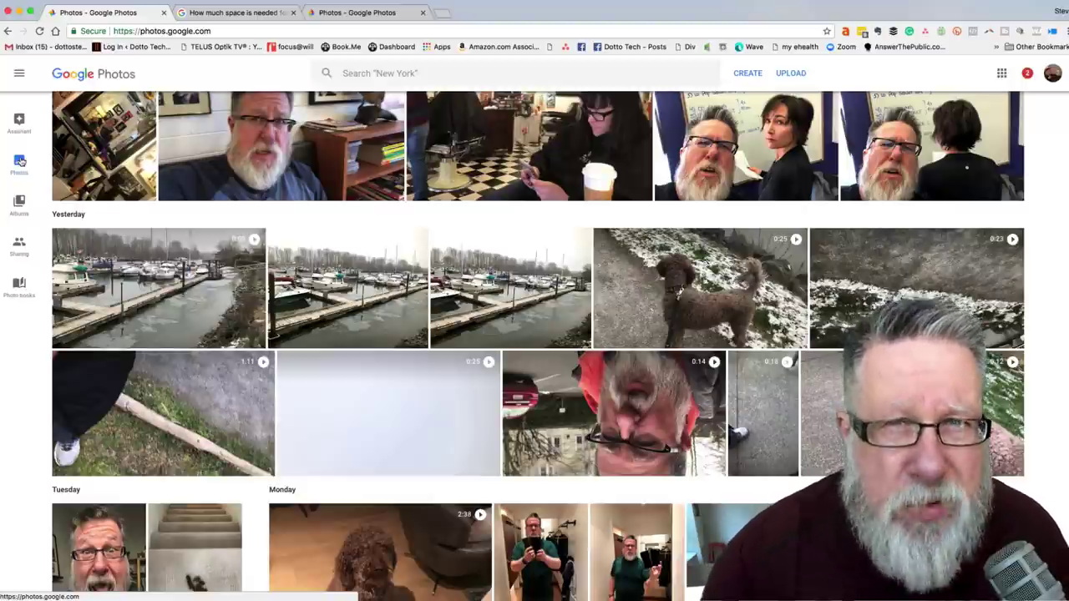
Open Search & explore and go to the full People & Pets face grid
{"action": "left_click", "coordinate": [20, 161]}
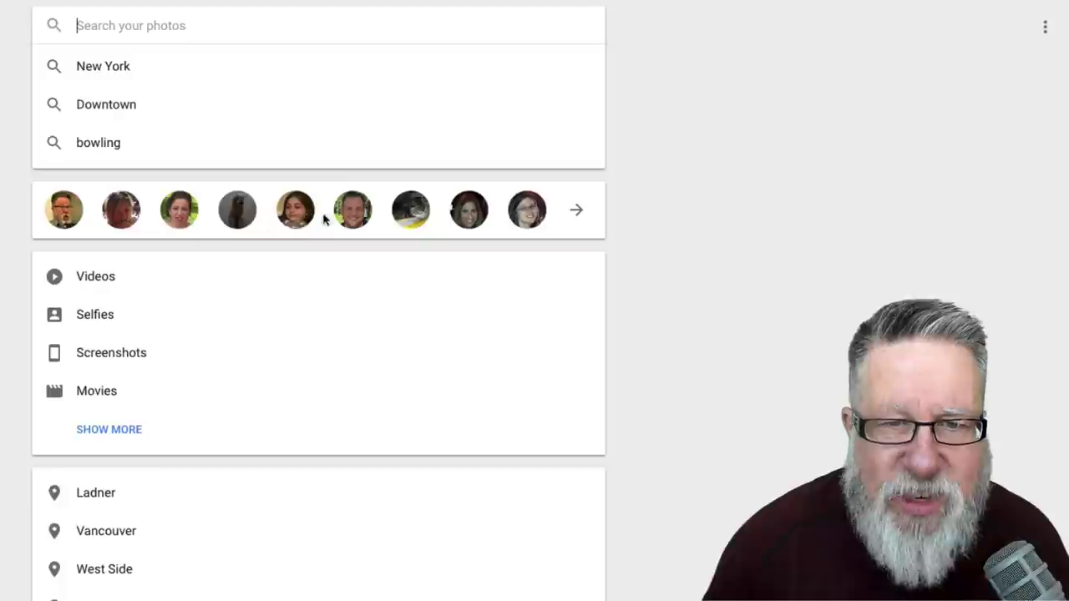
{"action": "left_click", "coordinate": [577, 210]}
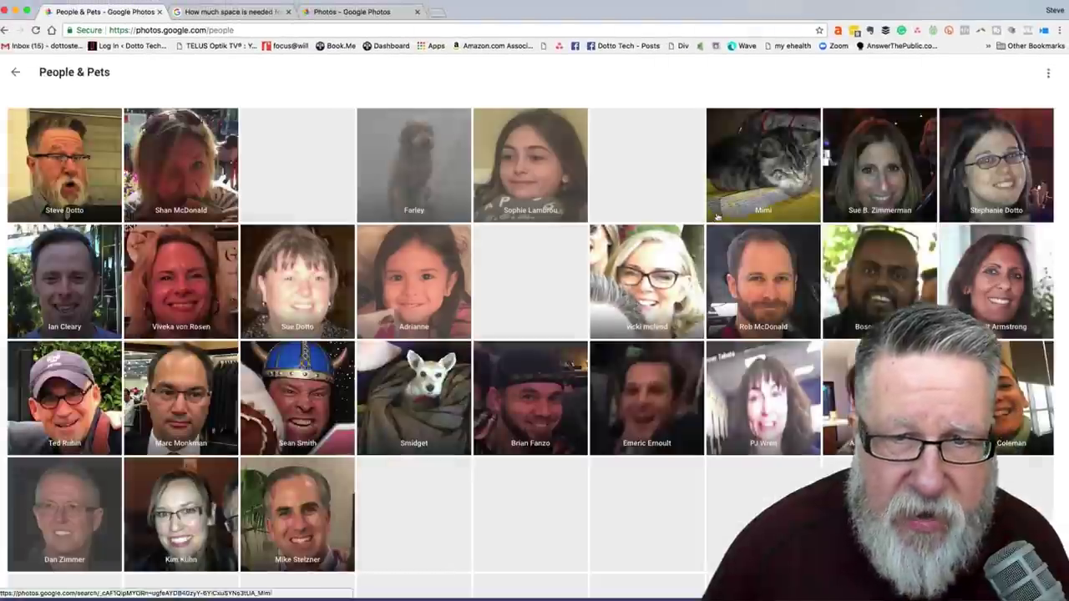
Scroll through the People & Pets face groups, including the dogs and the cat
{"action": "scroll", "coordinate": [676, 296], "scroll_direction": "down", "scroll_amount": 2}
{"action": "scroll", "coordinate": [676, 297], "scroll_direction": "down", "scroll_amount": 5}
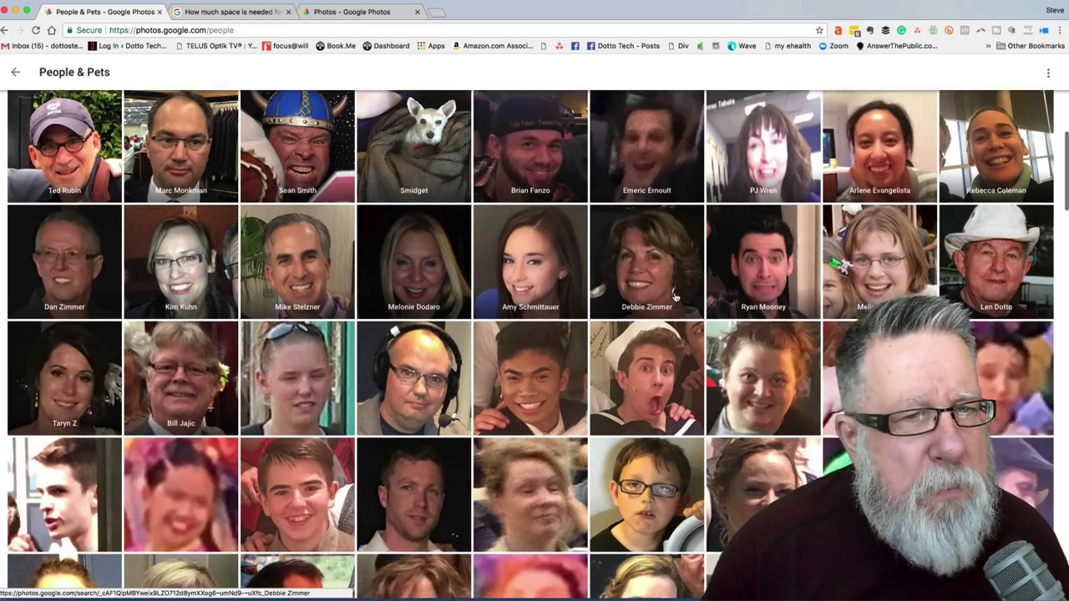
{"action": "scroll", "coordinate": [676, 296], "scroll_direction": "down", "scroll_amount": 4}
{"action": "scroll", "coordinate": [676, 296], "scroll_direction": "down", "scroll_amount": 2}
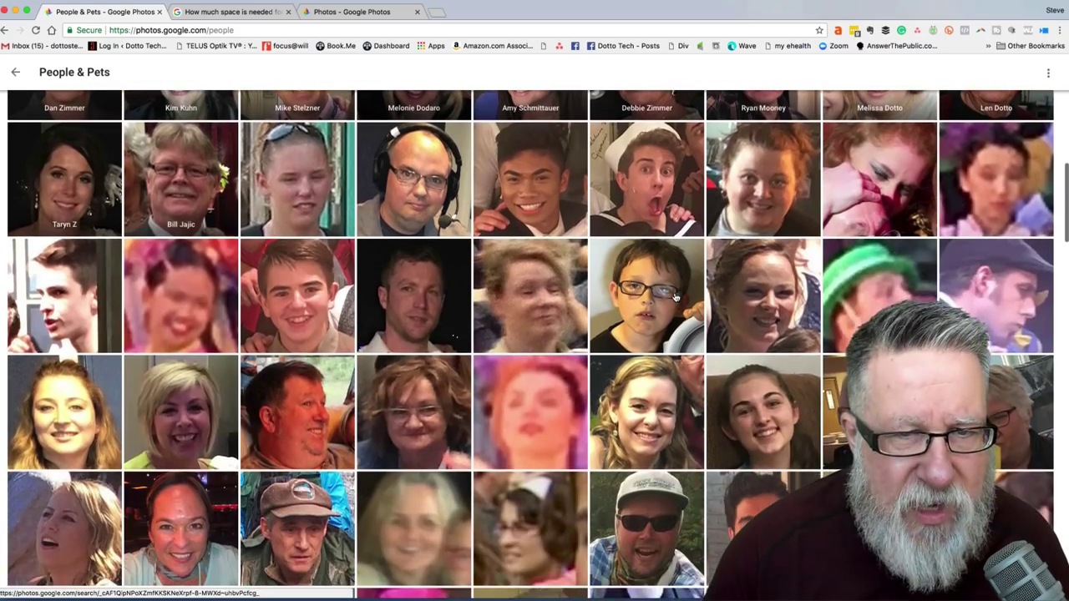
{"action": "scroll", "coordinate": [675, 296], "scroll_direction": "up", "scroll_amount": 7}
{"action": "scroll", "coordinate": [676, 296], "scroll_direction": "up", "scroll_amount": 6}
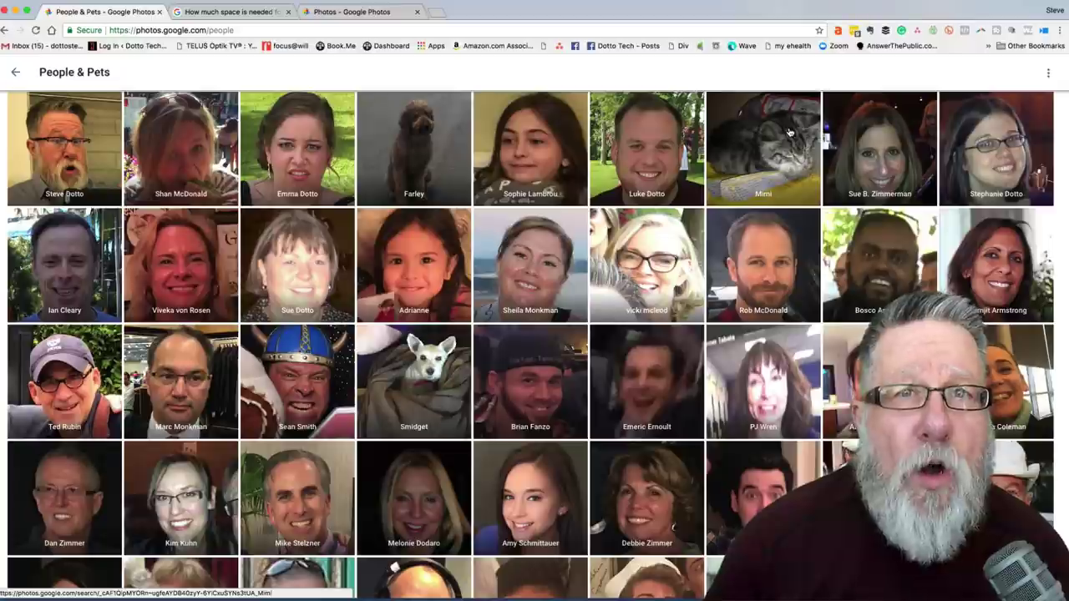
{"action": "left_click", "coordinate": [763, 158]}
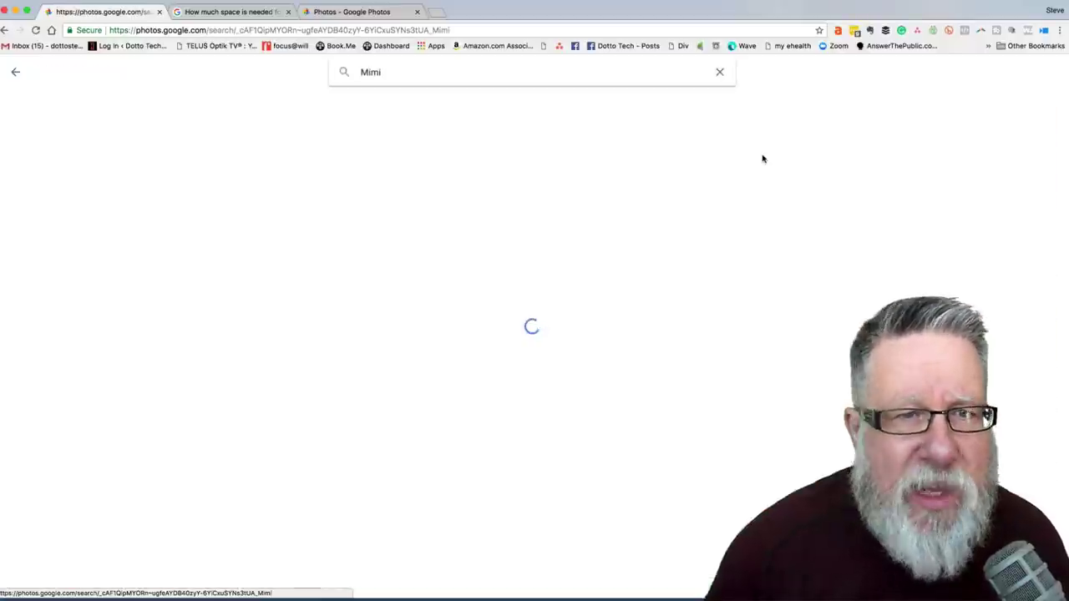
{"action": "scroll", "coordinate": [706, 230], "scroll_direction": "down", "scroll_amount": 3}
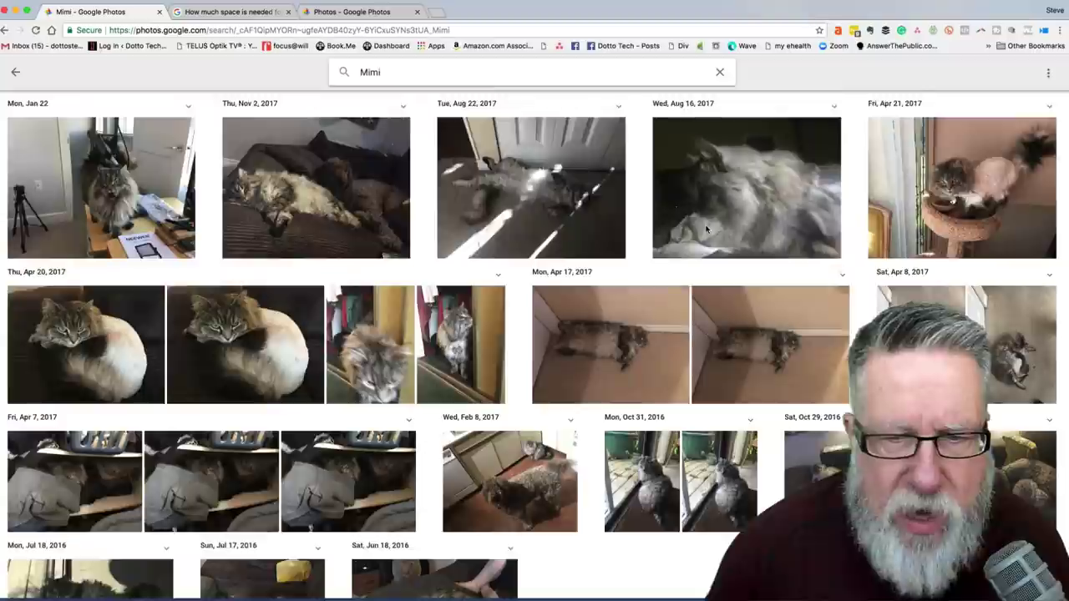
{"action": "scroll", "coordinate": [706, 230], "scroll_direction": "down", "scroll_amount": 6}
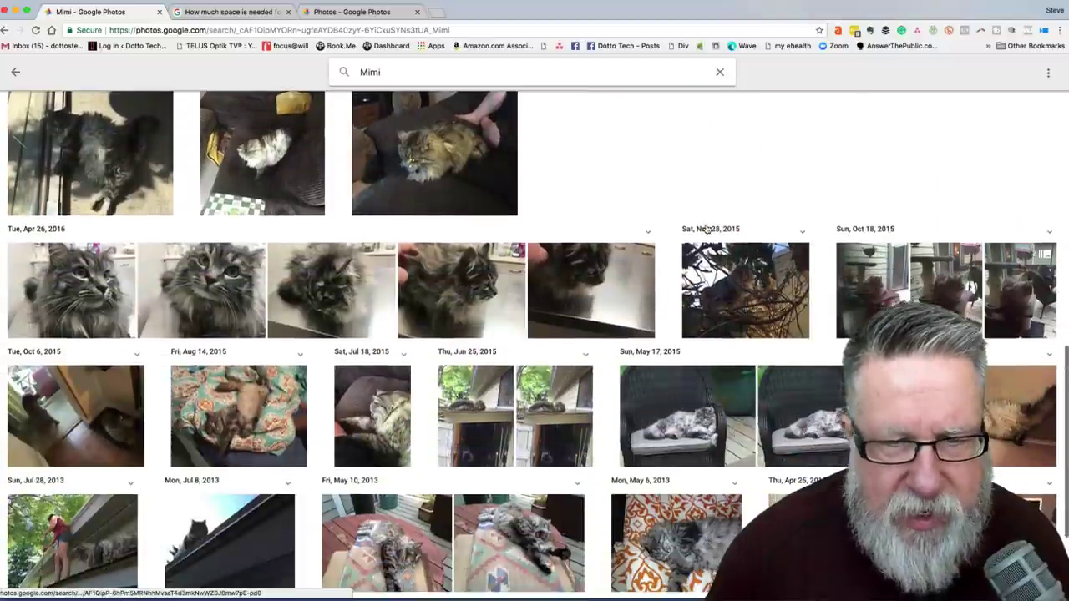
{"action": "scroll", "coordinate": [706, 229], "scroll_direction": "down", "scroll_amount": 3}
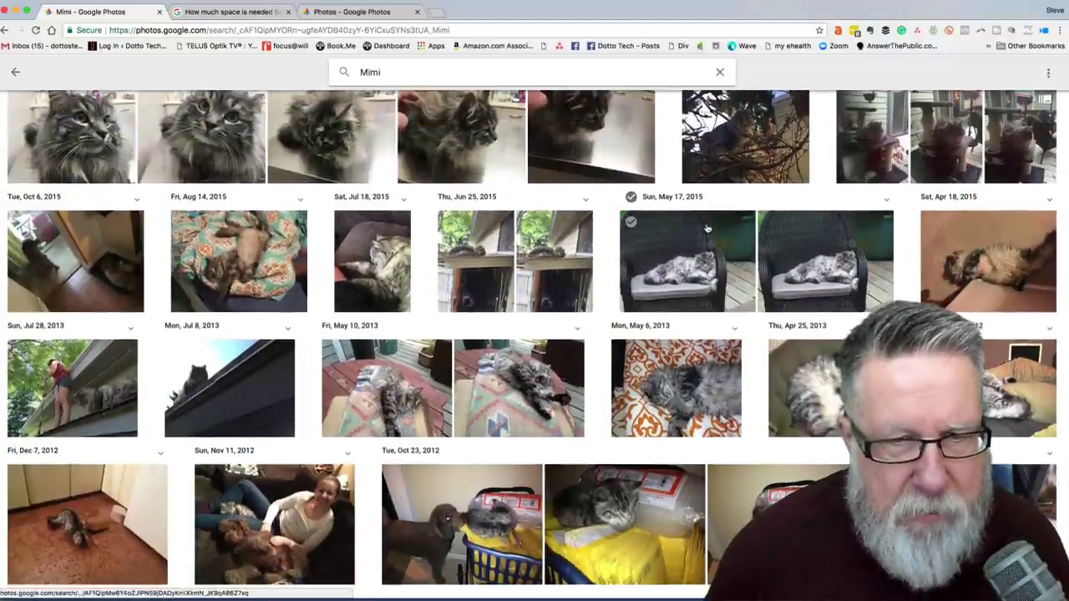
{"action": "scroll", "coordinate": [707, 228], "scroll_direction": "up", "scroll_amount": 6}
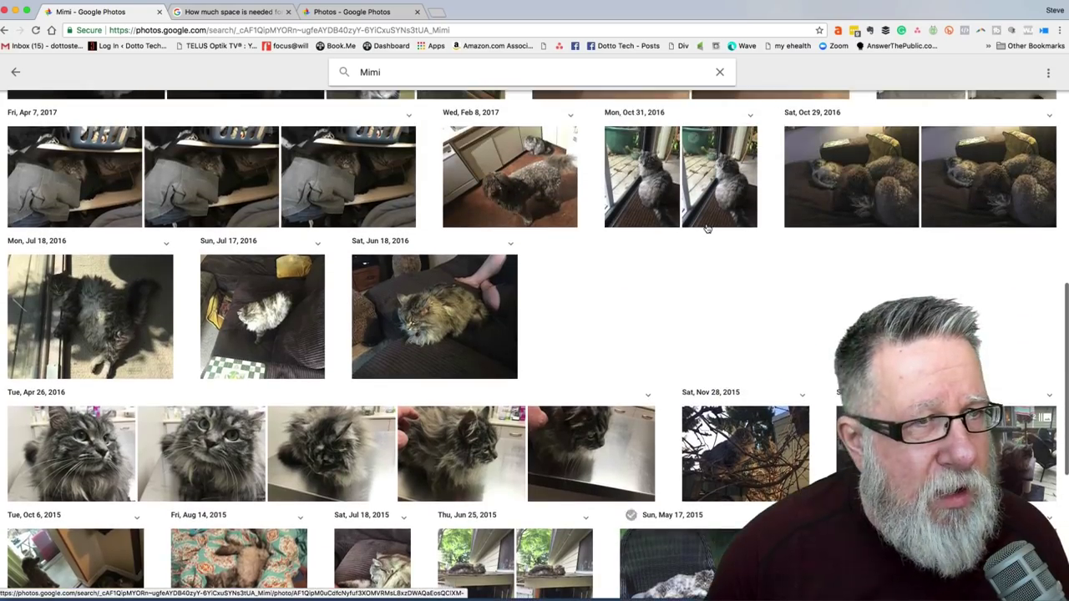
{"action": "scroll", "coordinate": [704, 226], "scroll_direction": "down", "scroll_amount": 2}
{"action": "scroll", "coordinate": [705, 227], "scroll_direction": "up", "scroll_amount": 3}
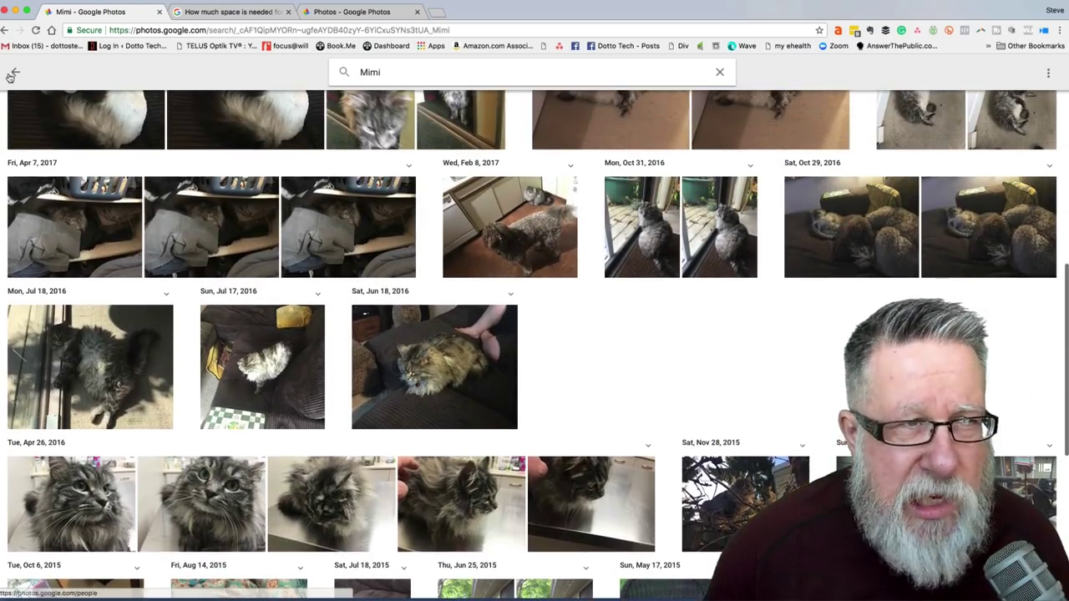
{"action": "left_click", "coordinate": [12, 74]}
{"action": "scroll", "coordinate": [527, 240], "scroll_direction": "down", "scroll_amount": 3}
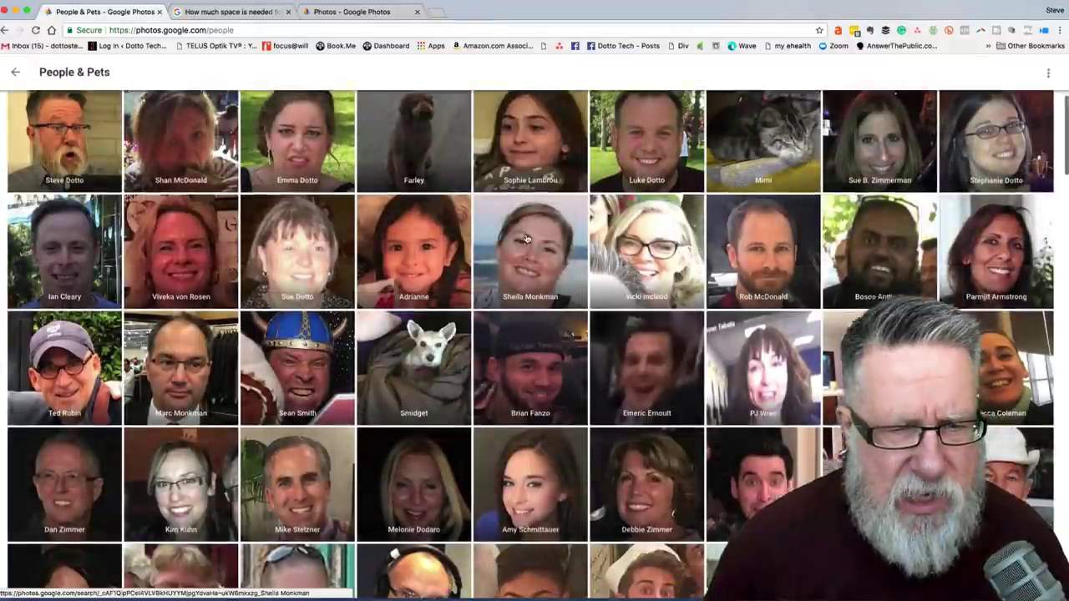
{"action": "scroll", "coordinate": [527, 239], "scroll_direction": "down", "scroll_amount": 5}
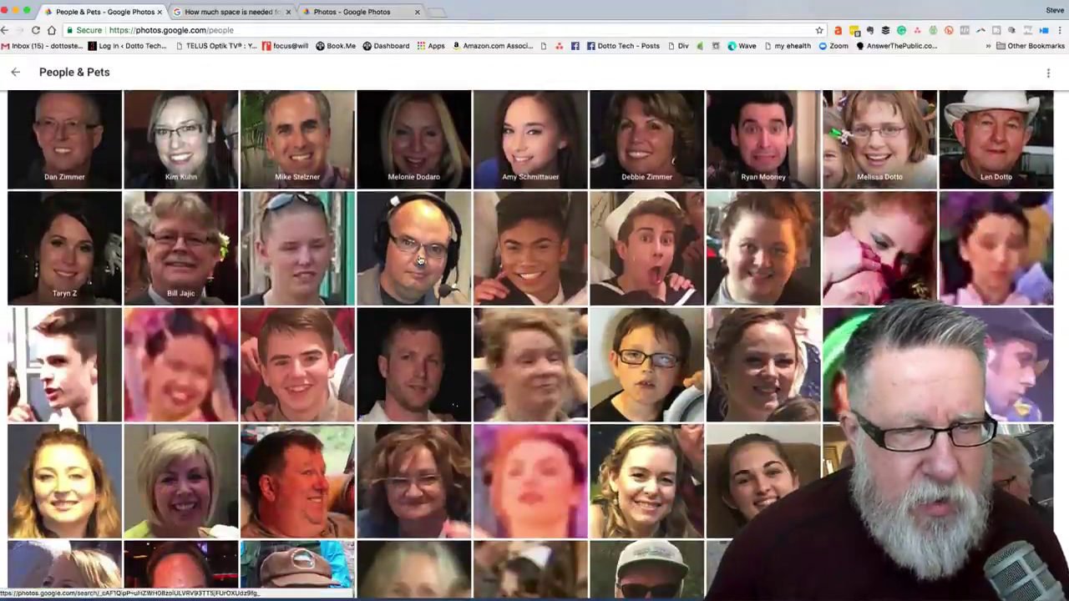
Name an unnamed face group by entering the contact's first name and choosing their suggestion
{"action": "left_click", "coordinate": [547, 308]}
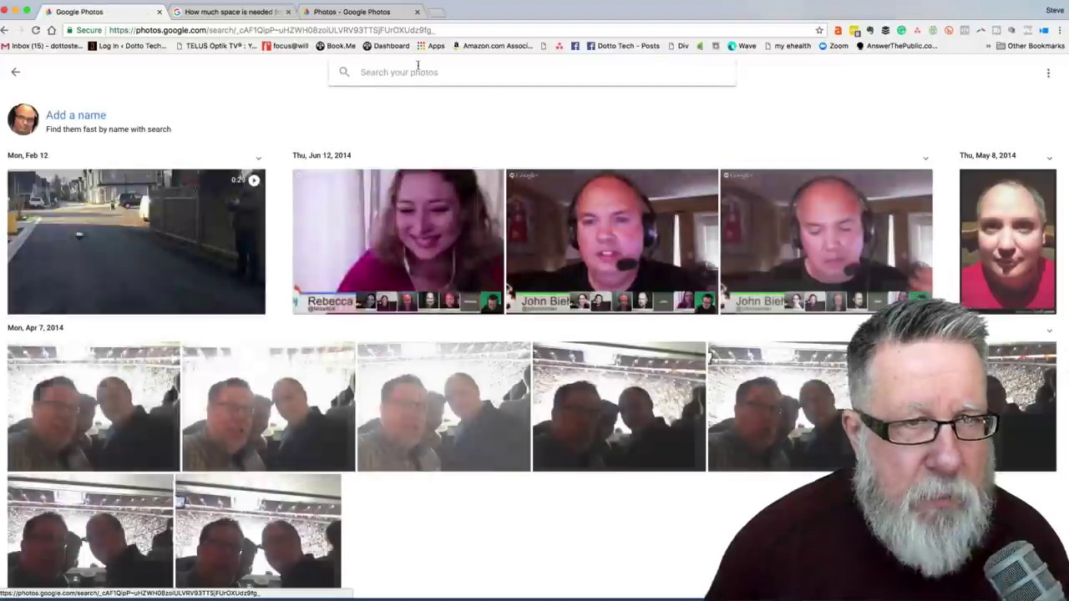
{"action": "left_click", "coordinate": [117, 110]}
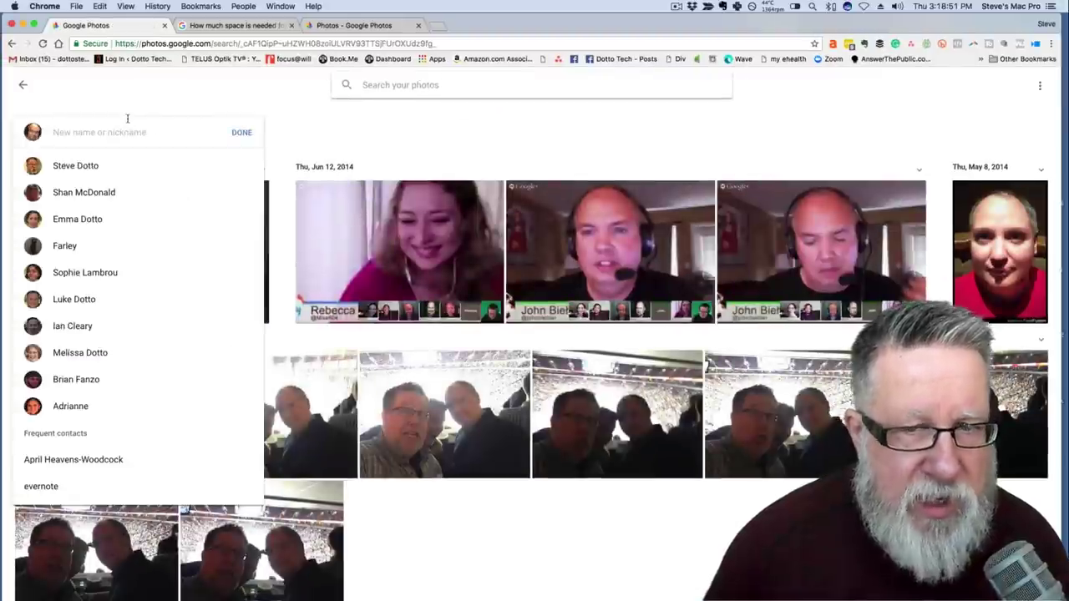
{"action": "type", "text": "John"}
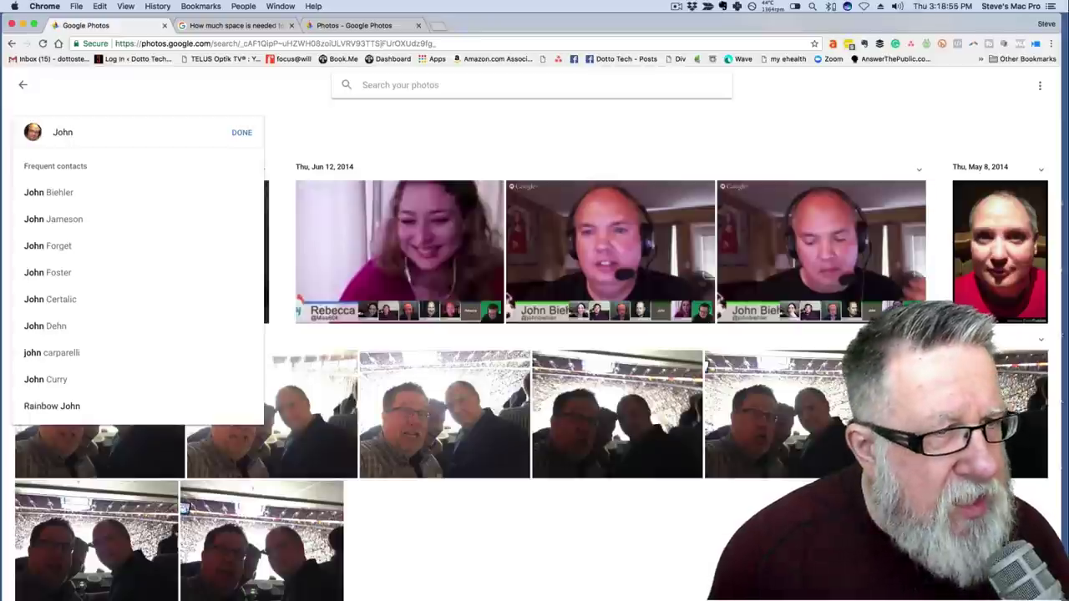
{"action": "left_click", "coordinate": [52, 192]}
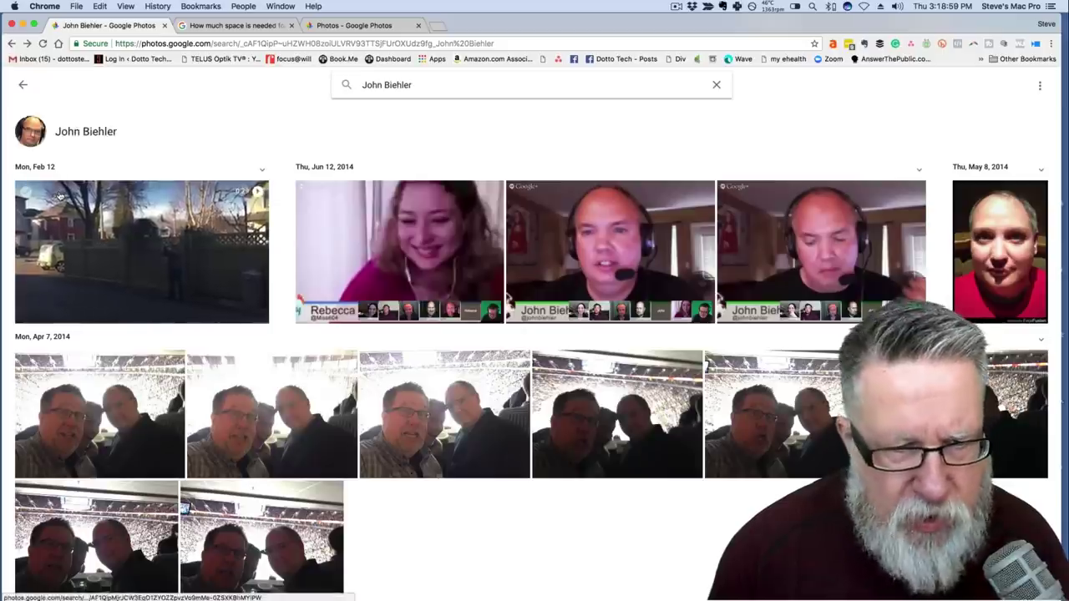
Browse the newly labelled person's photos, dated back to May 2013
{"action": "scroll", "coordinate": [616, 470], "scroll_direction": "down", "scroll_amount": 3}
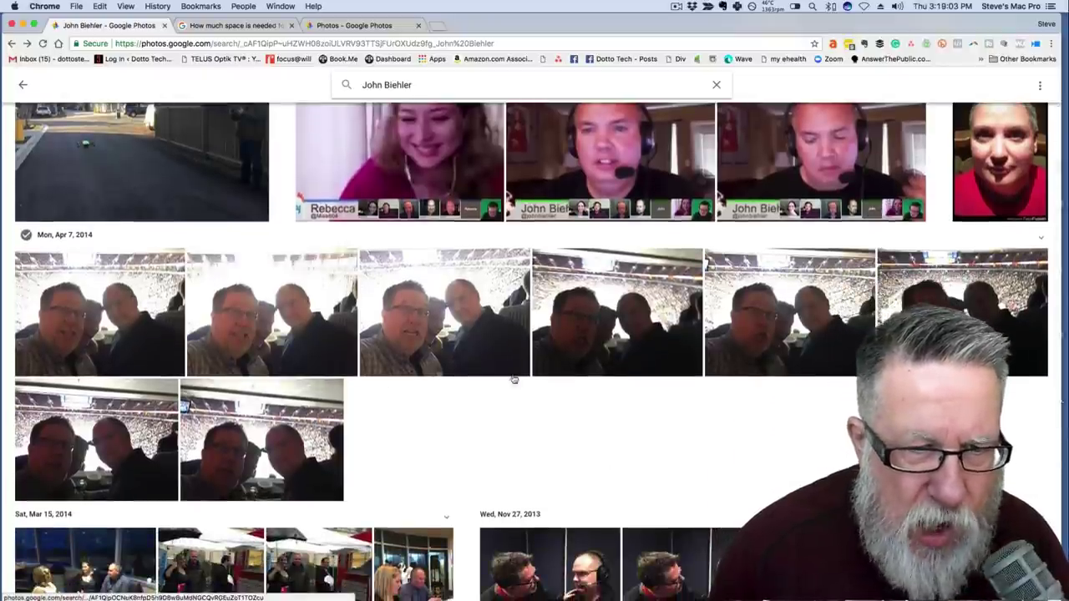
{"action": "scroll", "coordinate": [501, 347], "scroll_direction": "down", "scroll_amount": 5}
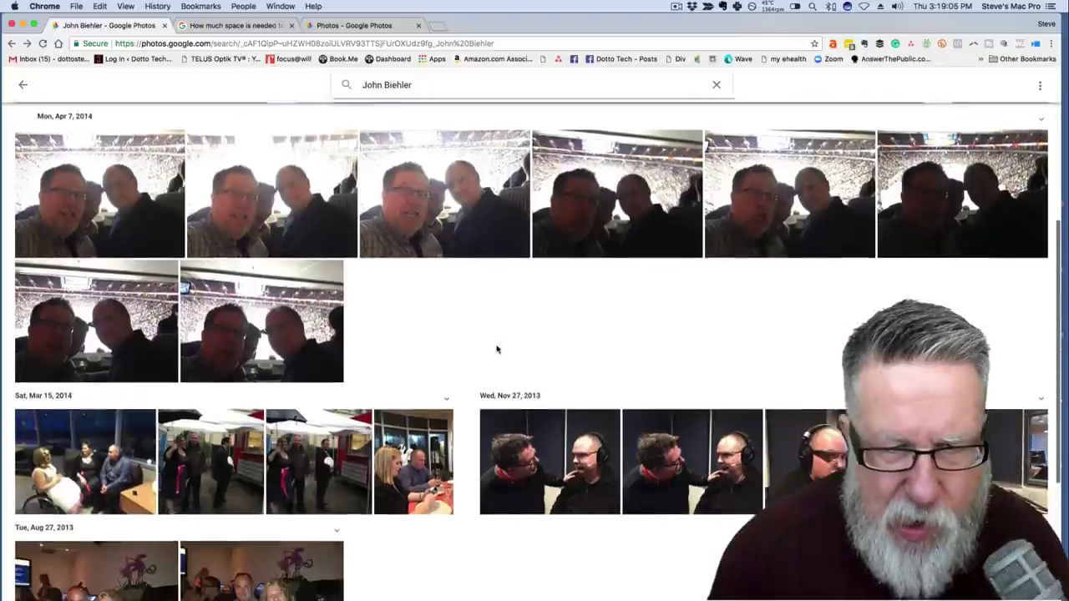
{"action": "scroll", "coordinate": [501, 342], "scroll_direction": "down", "scroll_amount": 1}
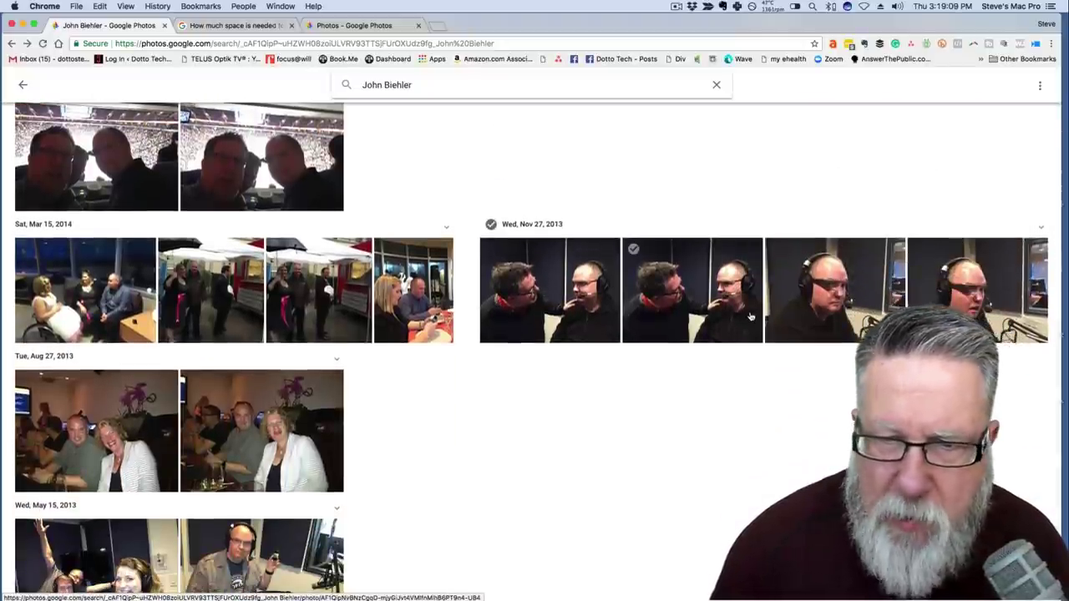
{"action": "scroll", "coordinate": [750, 317], "scroll_direction": "down", "scroll_amount": 1}
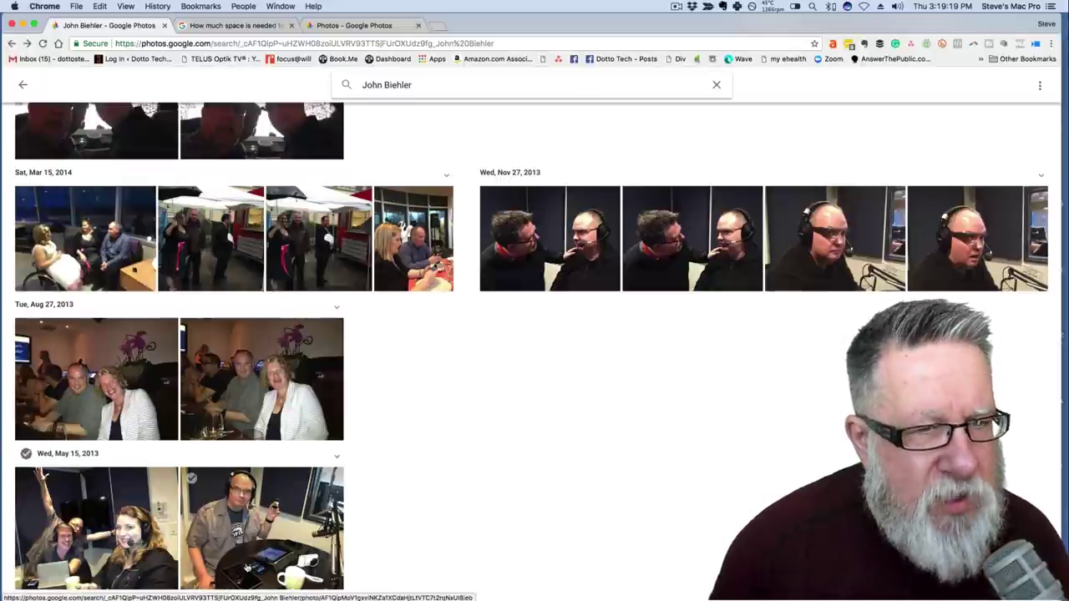
{"action": "scroll", "coordinate": [247, 567], "scroll_direction": "up", "scroll_amount": 3}
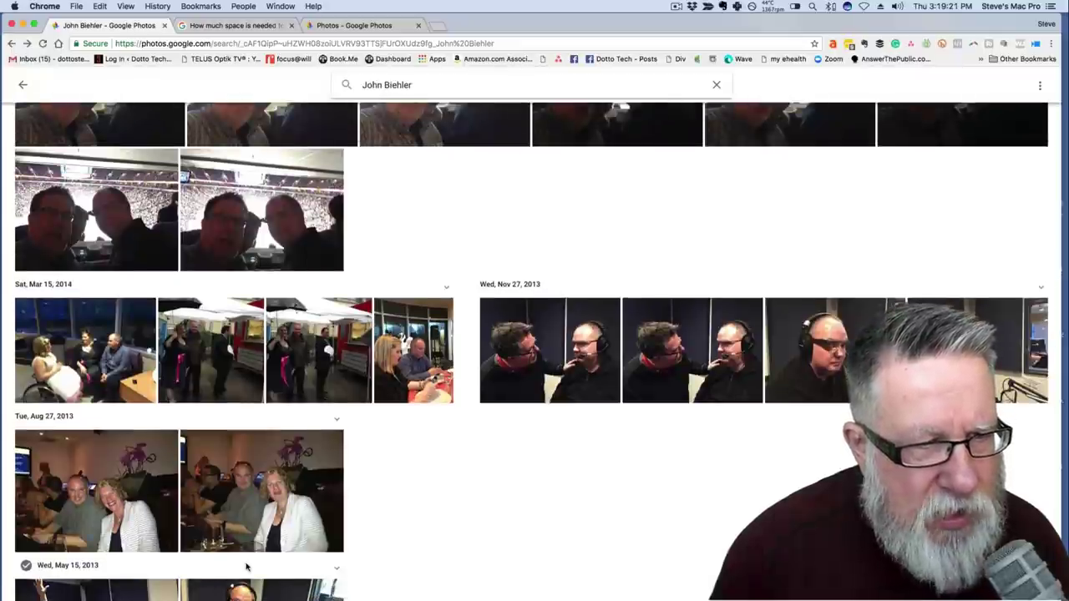
{"action": "scroll", "coordinate": [246, 567], "scroll_direction": "up", "scroll_amount": 5}
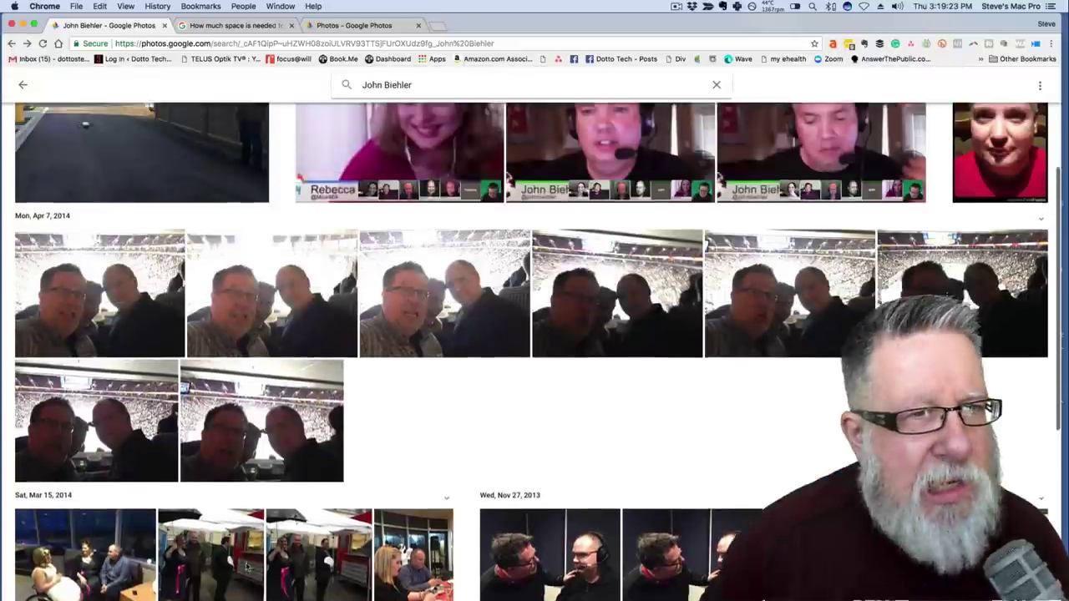
{"action": "scroll", "coordinate": [246, 567], "scroll_direction": "up", "scroll_amount": 3}
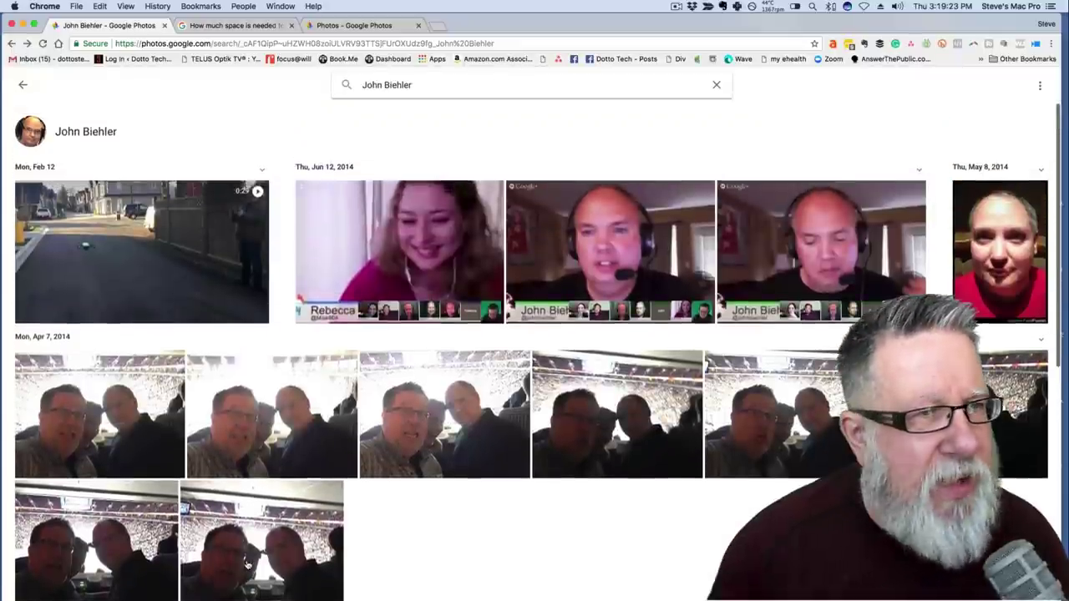
Return to Albums and search your own first name to show your Me face group
{"action": "left_click", "coordinate": [23, 88]}
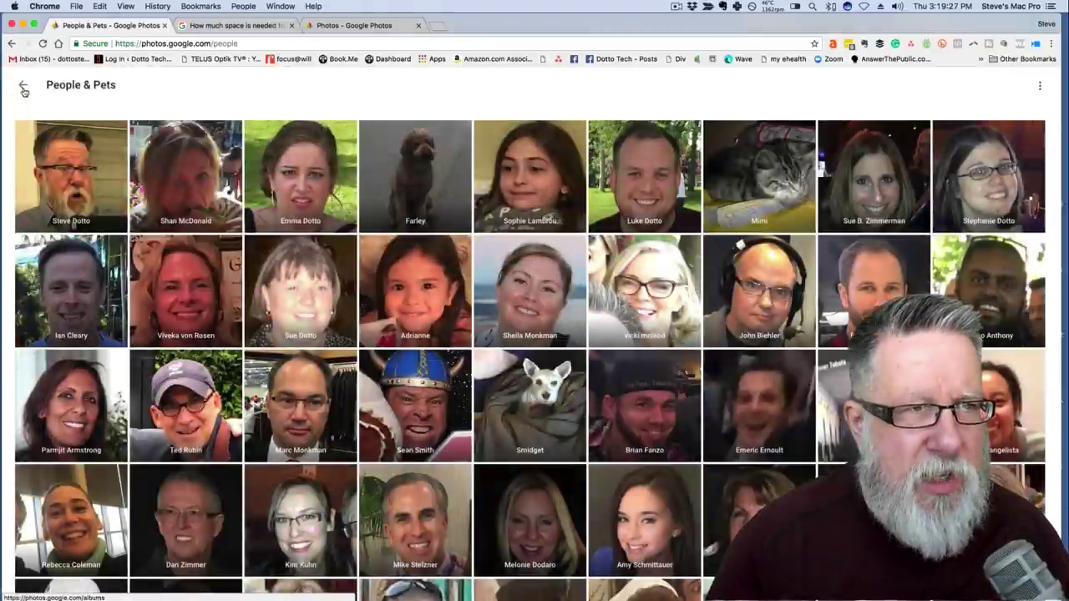
{"action": "left_click", "coordinate": [23, 89]}
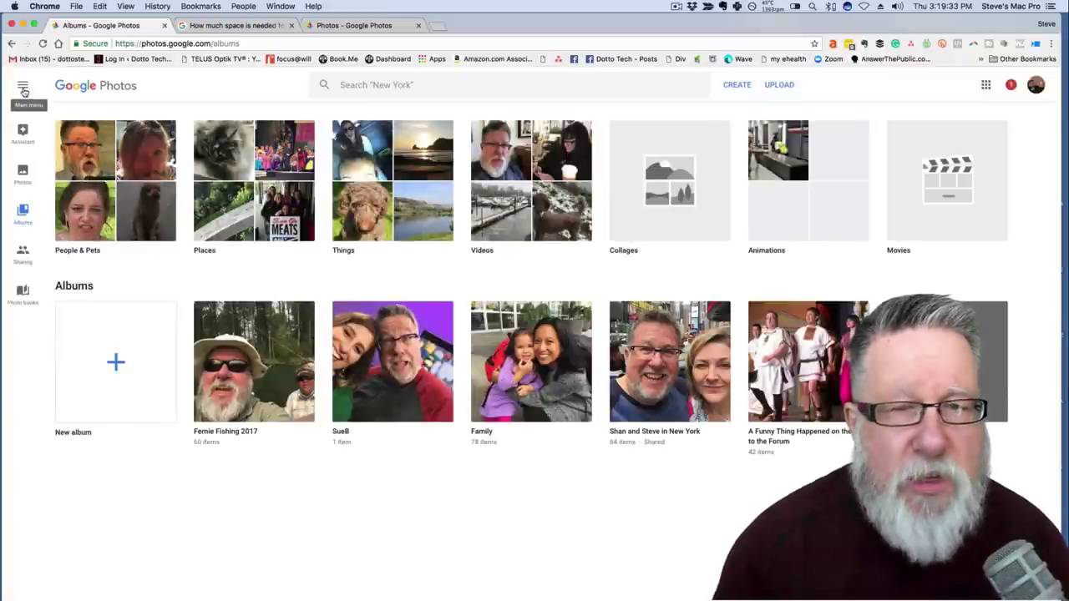
{"action": "left_click", "coordinate": [379, 84]}
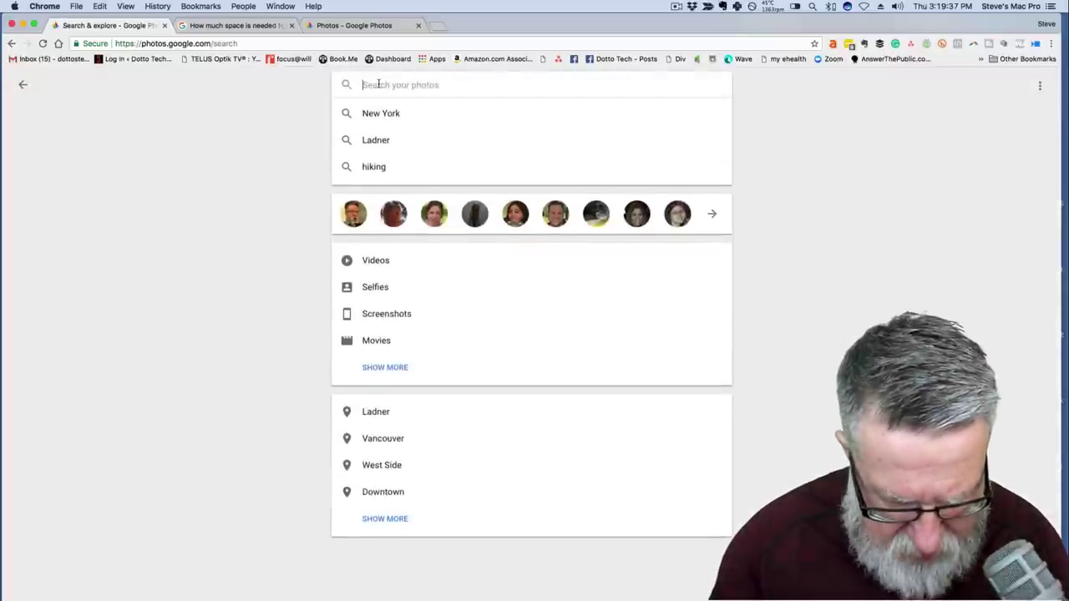
{"action": "type", "text": "s"}
{"action": "key", "text": "BackSpace"}
{"action": "type", "text": "steve"}
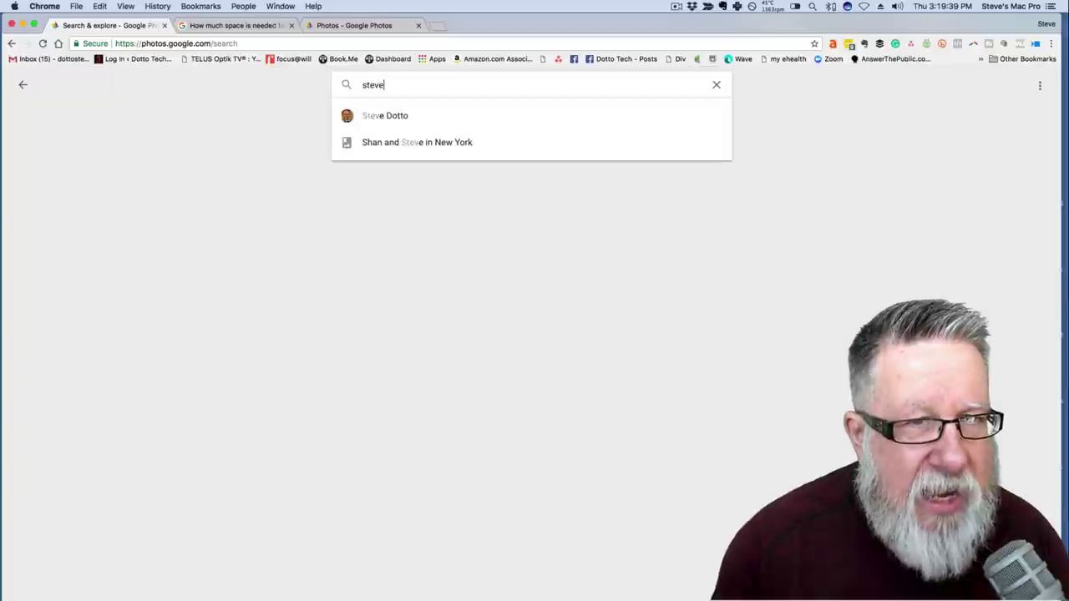
{"action": "left_click", "coordinate": [386, 118]}
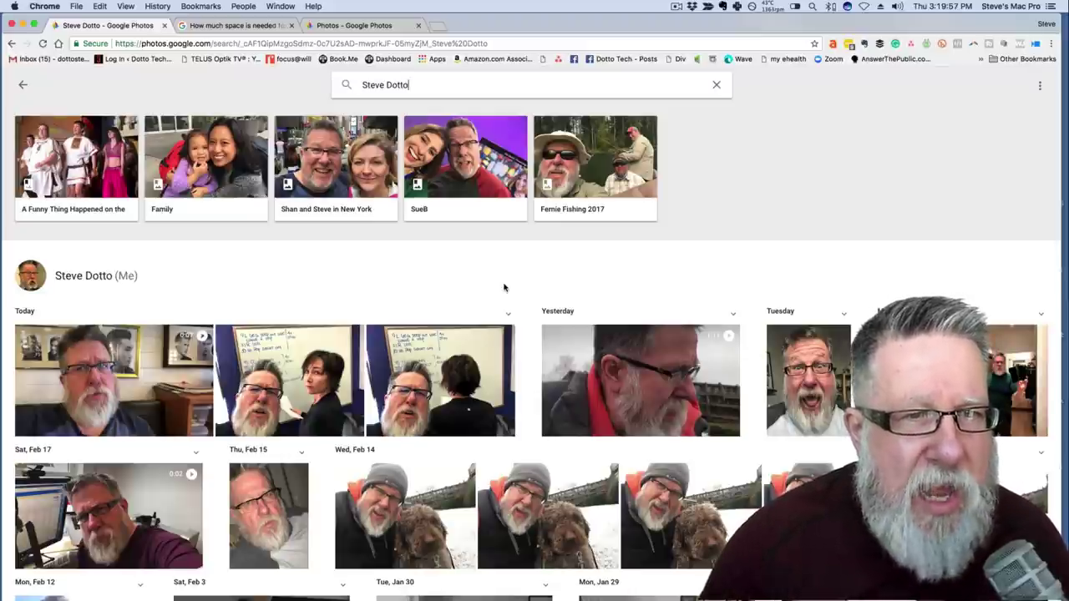
{"action": "left_click_drag", "start_coordinate": [415, 85], "coordinate": [349, 86]}
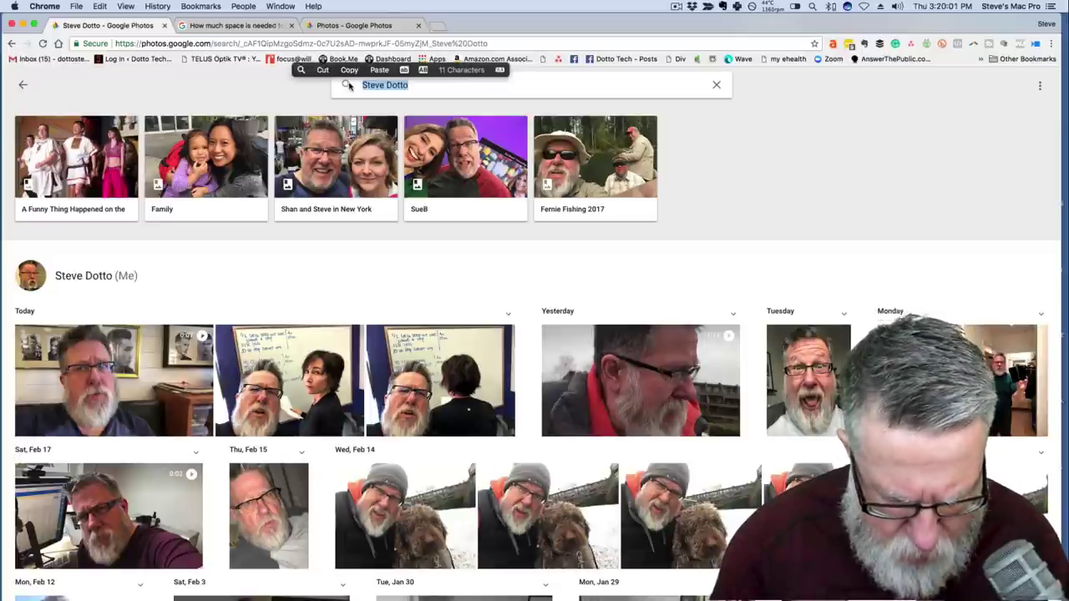
Search for 'new york' and browse the dated New York trip photos, including Central Park
{"action": "type", "text": "new "}
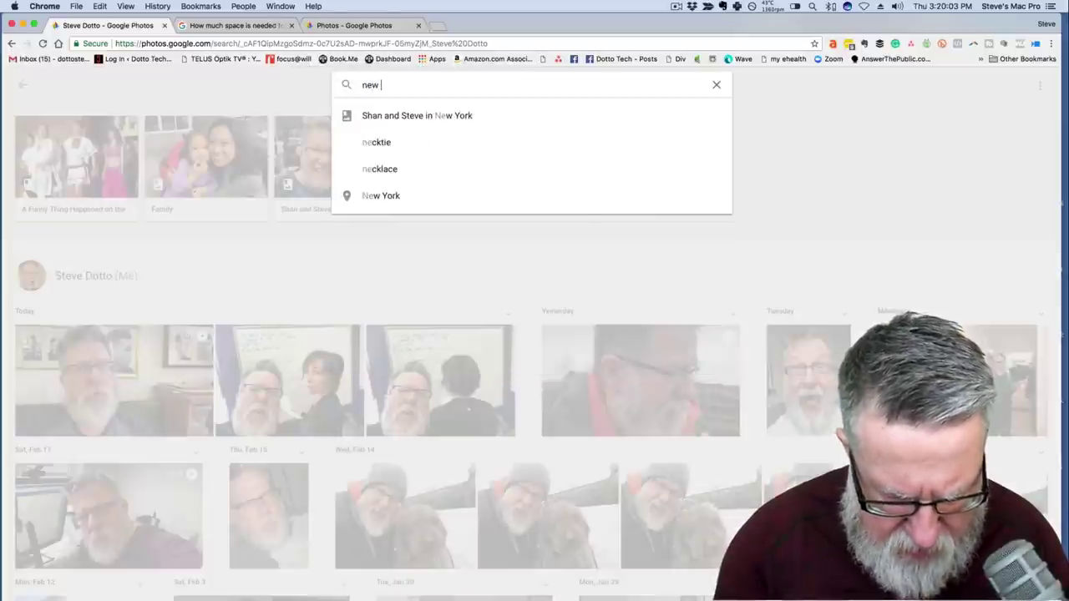
{"action": "type", "text": "york"}
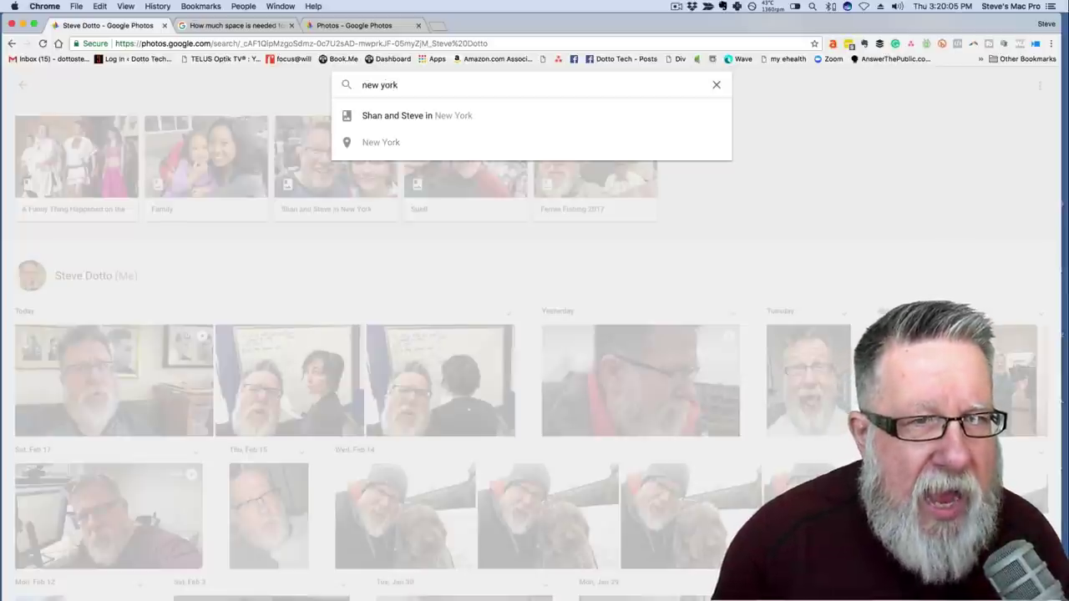
{"action": "key", "text": "Return"}
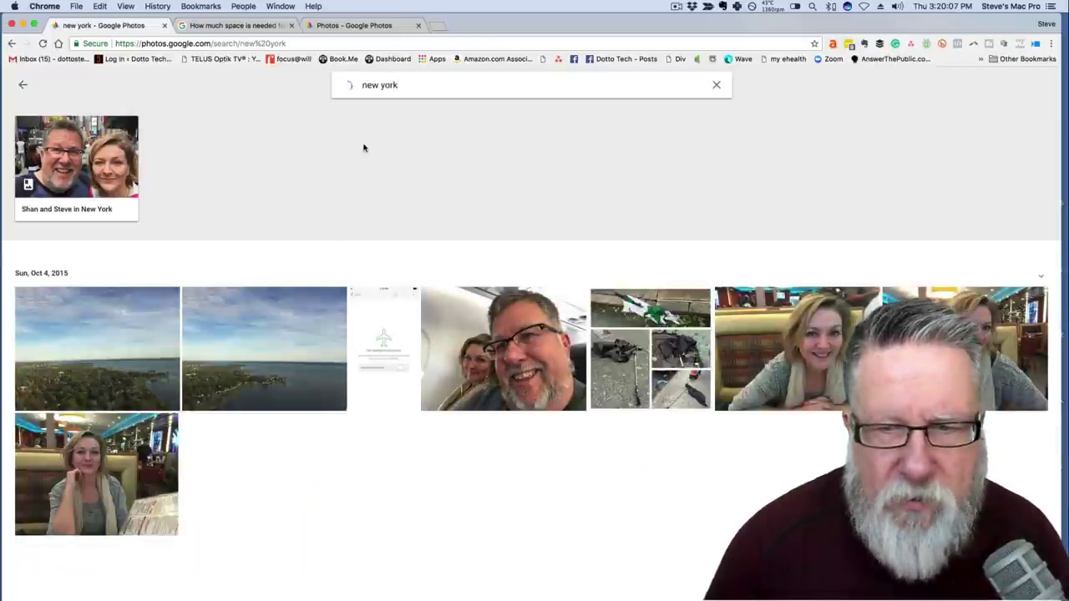
{"action": "scroll", "coordinate": [407, 261], "scroll_direction": "down", "scroll_amount": 5}
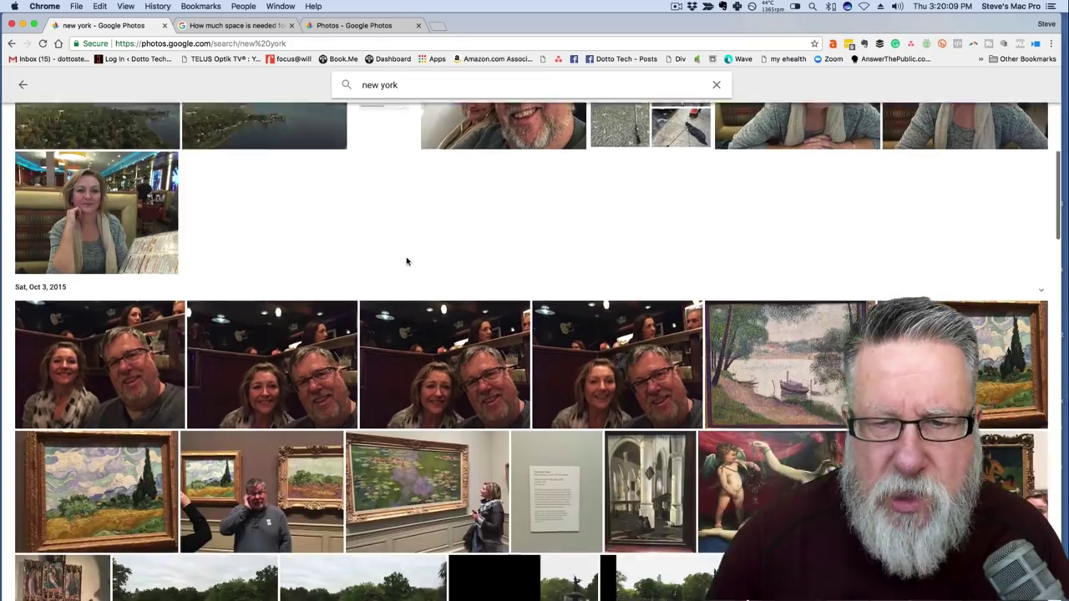
{"action": "scroll", "coordinate": [407, 261], "scroll_direction": "down", "scroll_amount": 10}
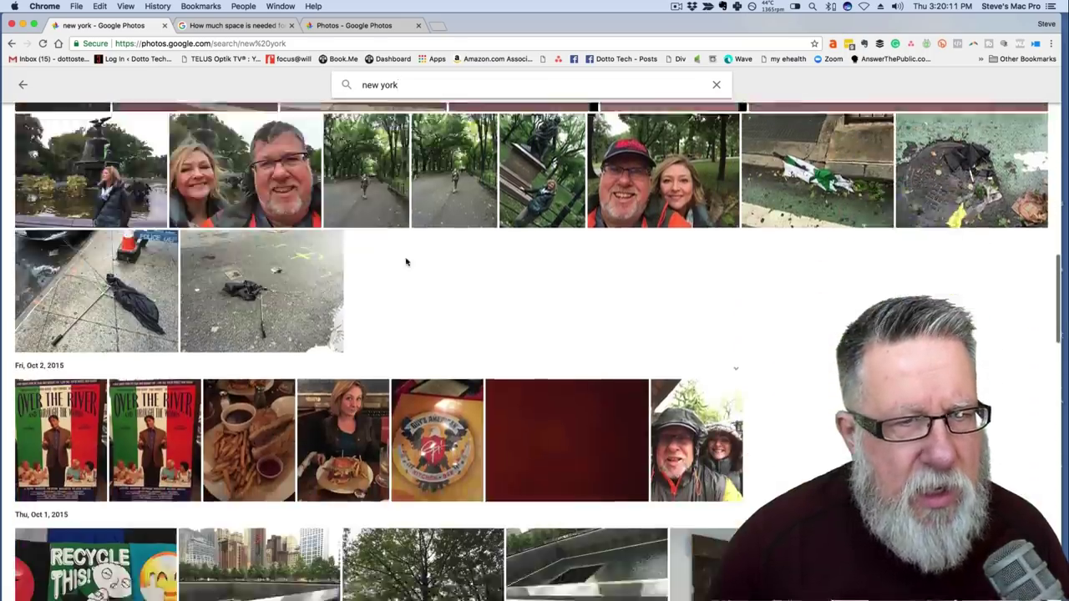
{"action": "scroll", "coordinate": [407, 261], "scroll_direction": "down", "scroll_amount": 10}
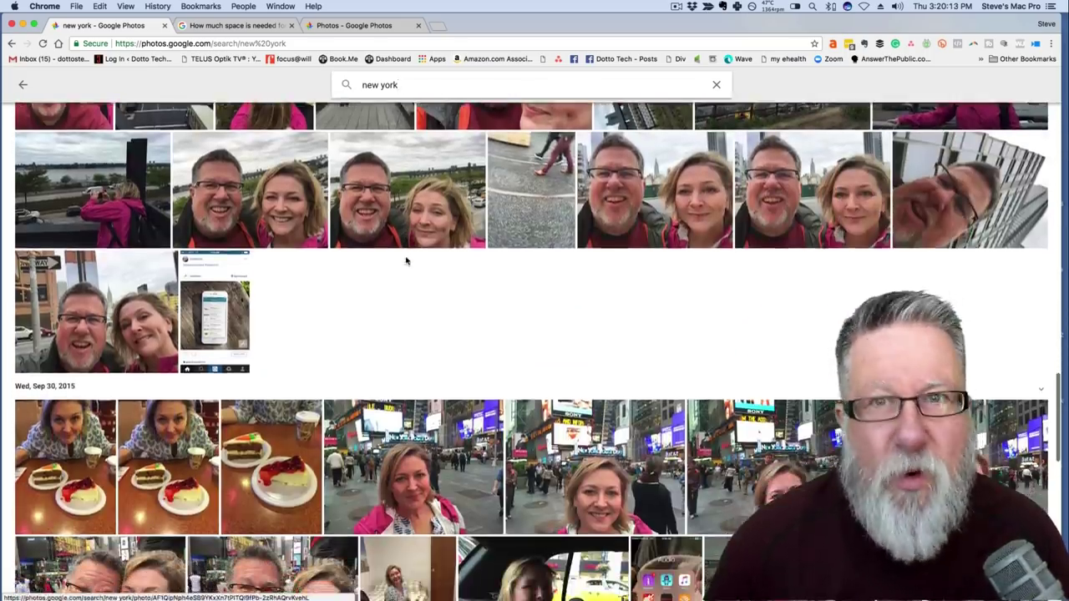
{"action": "scroll", "coordinate": [407, 261], "scroll_direction": "down", "scroll_amount": 10}
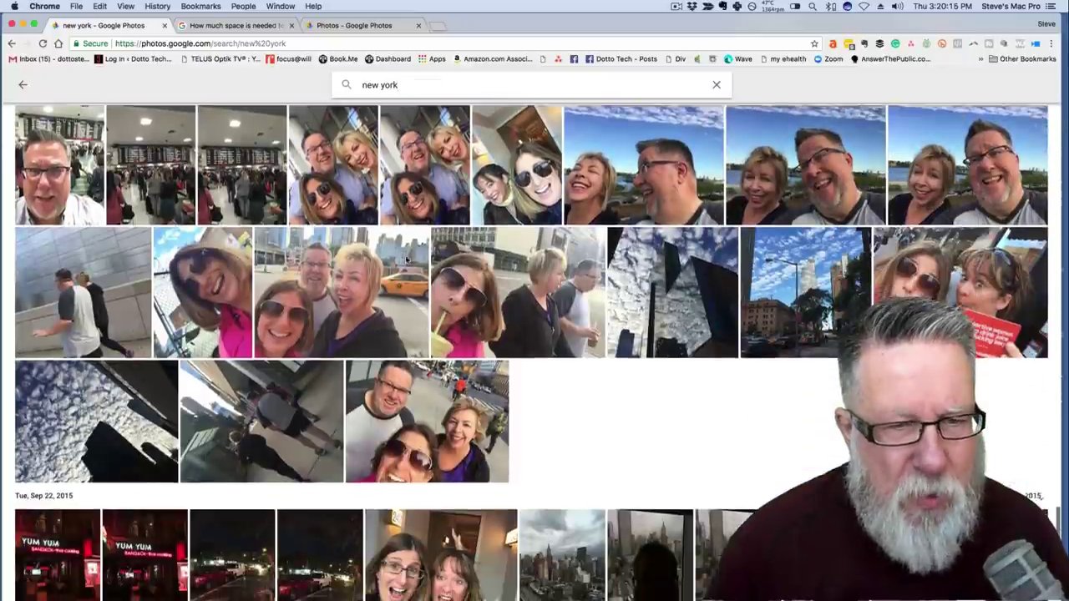
{"action": "scroll", "coordinate": [407, 262], "scroll_direction": "down", "scroll_amount": 2}
{"action": "scroll", "coordinate": [407, 262], "scroll_direction": "up", "scroll_amount": 3}
{"action": "scroll", "coordinate": [407, 262], "scroll_direction": "down", "scroll_amount": 2}
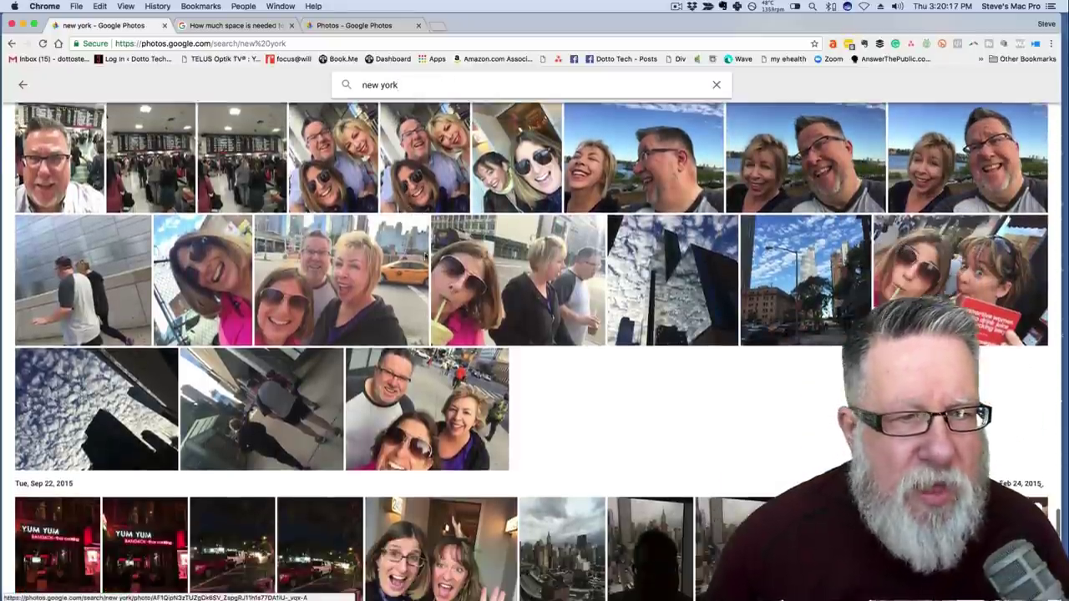
{"action": "scroll", "coordinate": [608, 436], "scroll_direction": "down", "scroll_amount": 2}
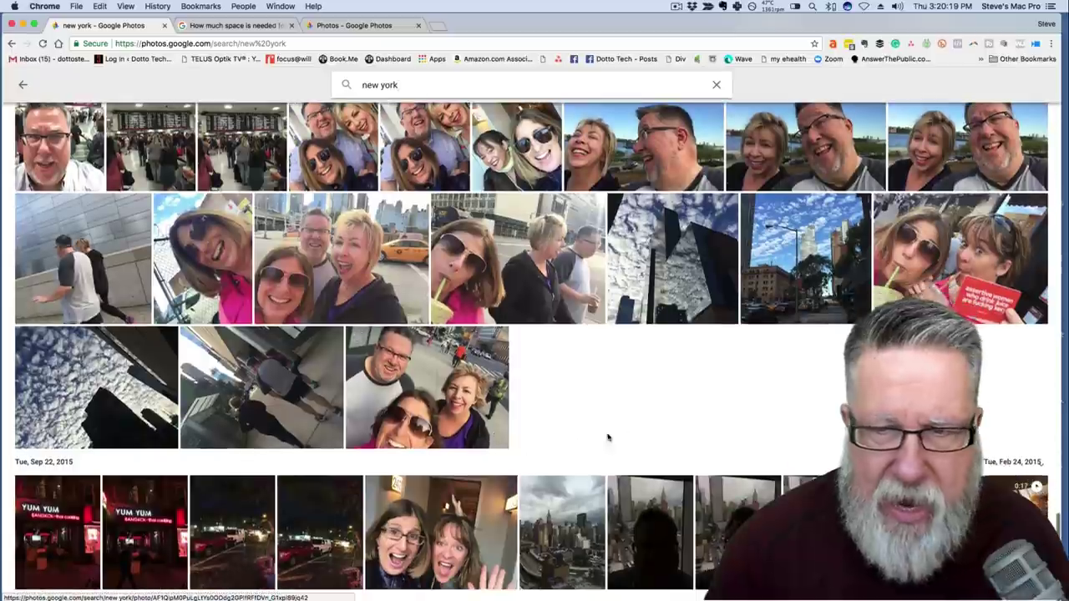
{"action": "scroll", "coordinate": [599, 381], "scroll_direction": "up", "scroll_amount": 2}
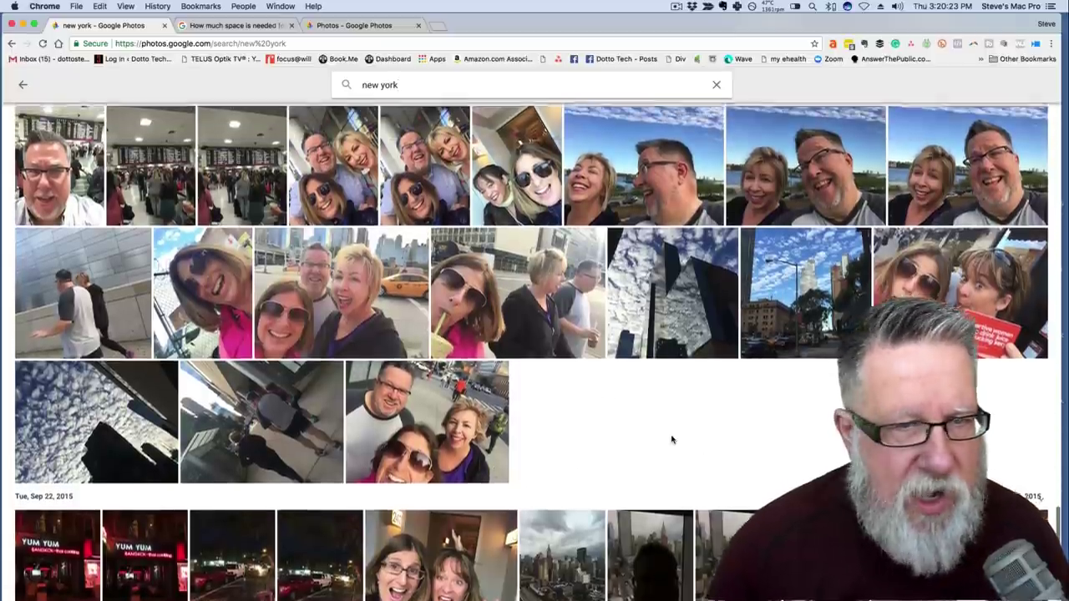
{"action": "scroll", "coordinate": [672, 438], "scroll_direction": "up", "scroll_amount": 15}
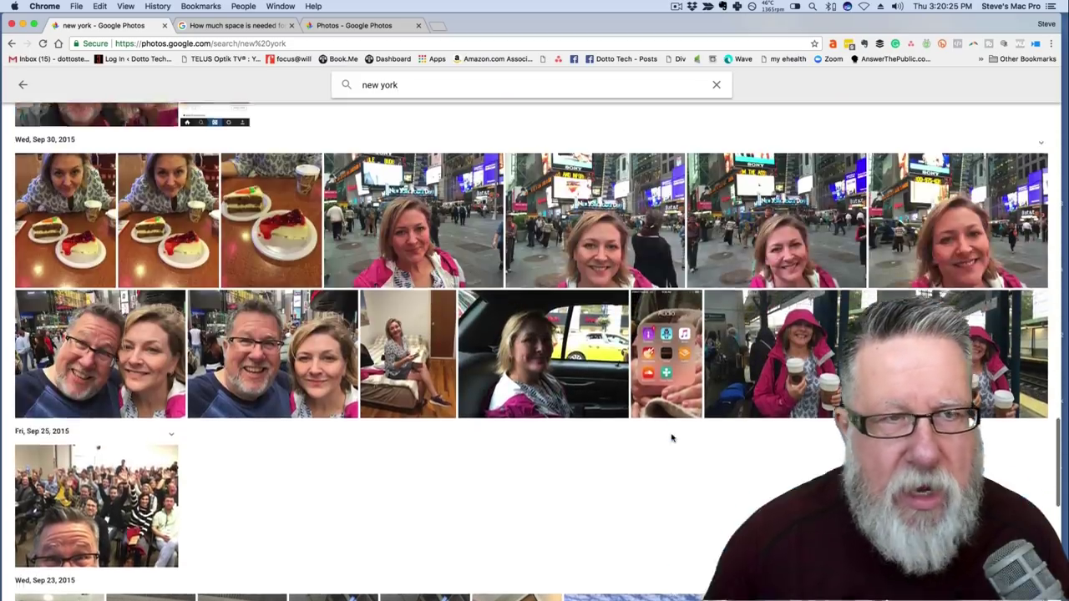
{"action": "scroll", "coordinate": [672, 437], "scroll_direction": "up", "scroll_amount": 5}
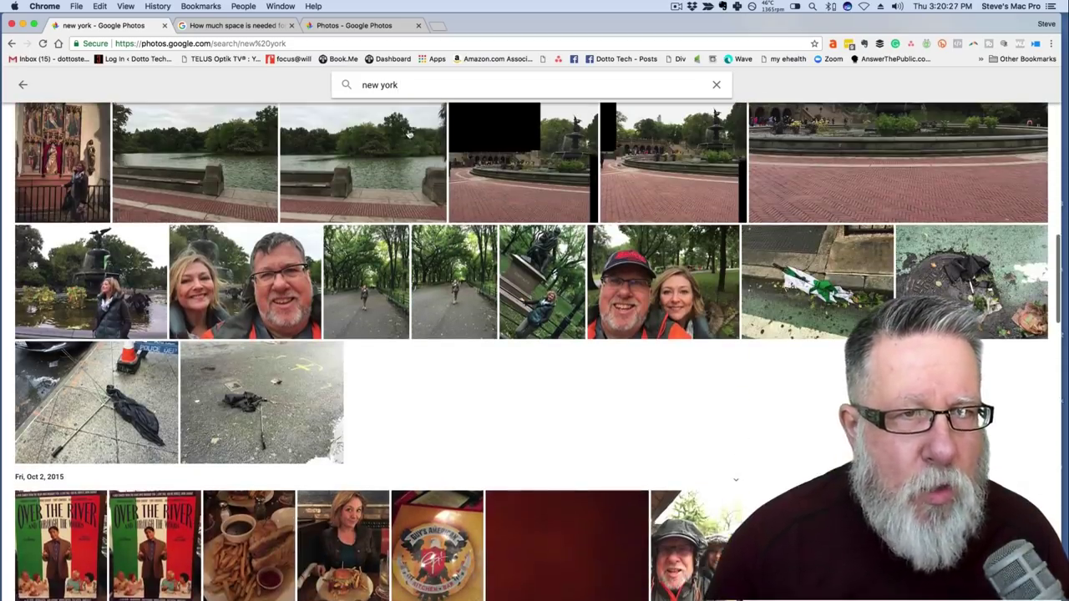
Replace the search with 'montreal' to list its 2015 and 2017 photos, then type 'fishing'
{"action": "triple_click", "coordinate": [390, 87]}
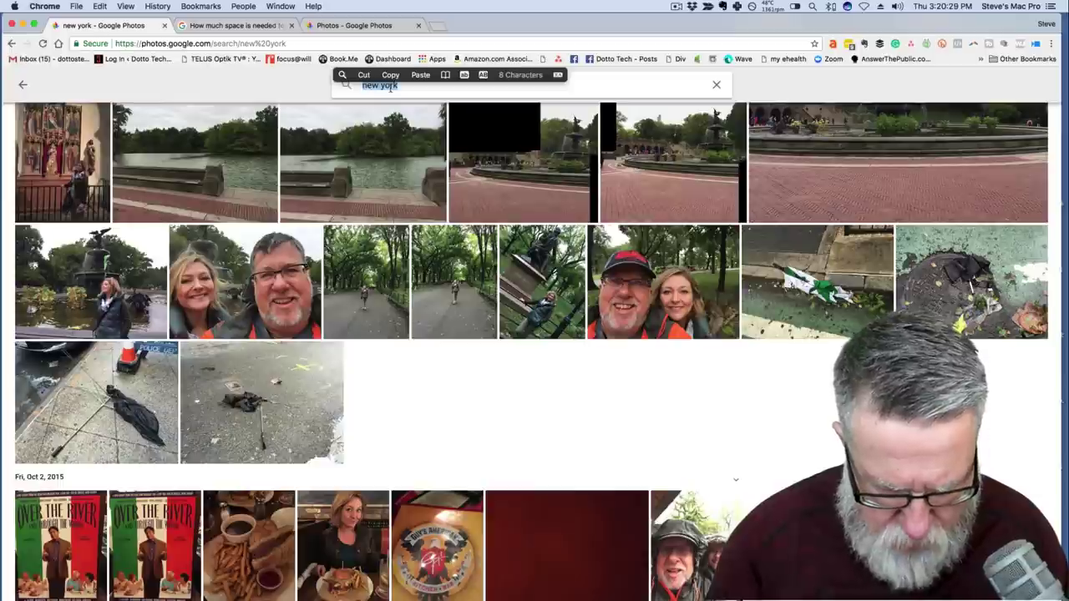
{"action": "type", "text": "montreal"}
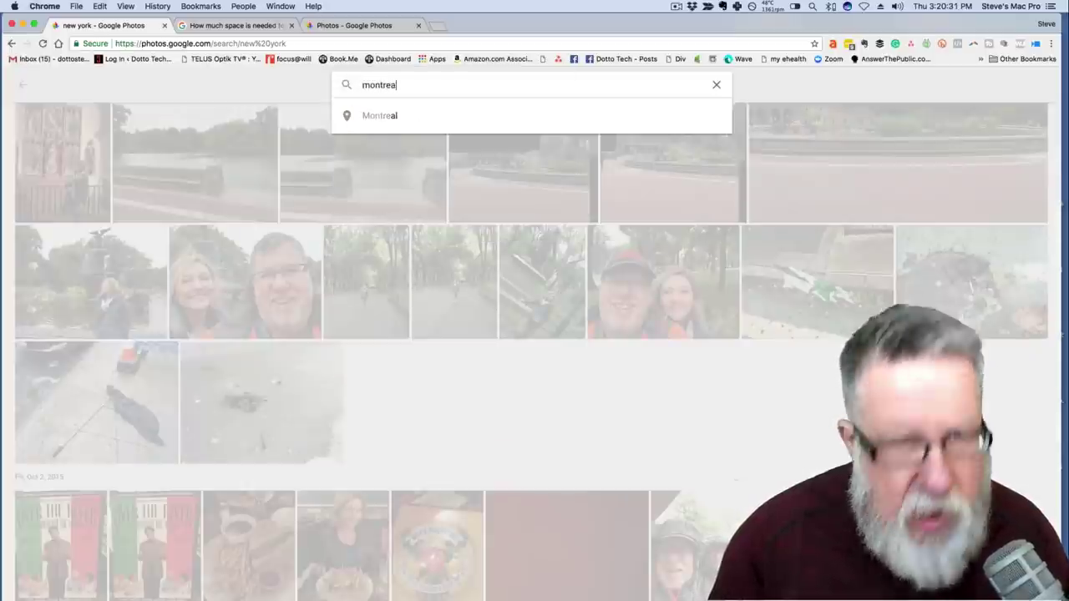
{"action": "key", "text": "Return"}
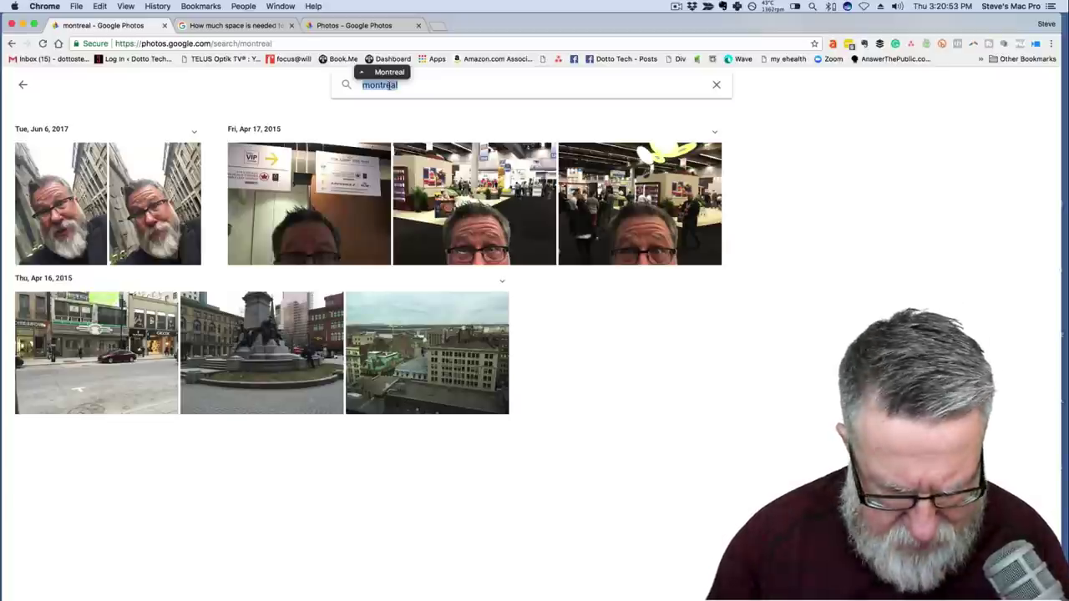
{"action": "type", "text": "fishing"}
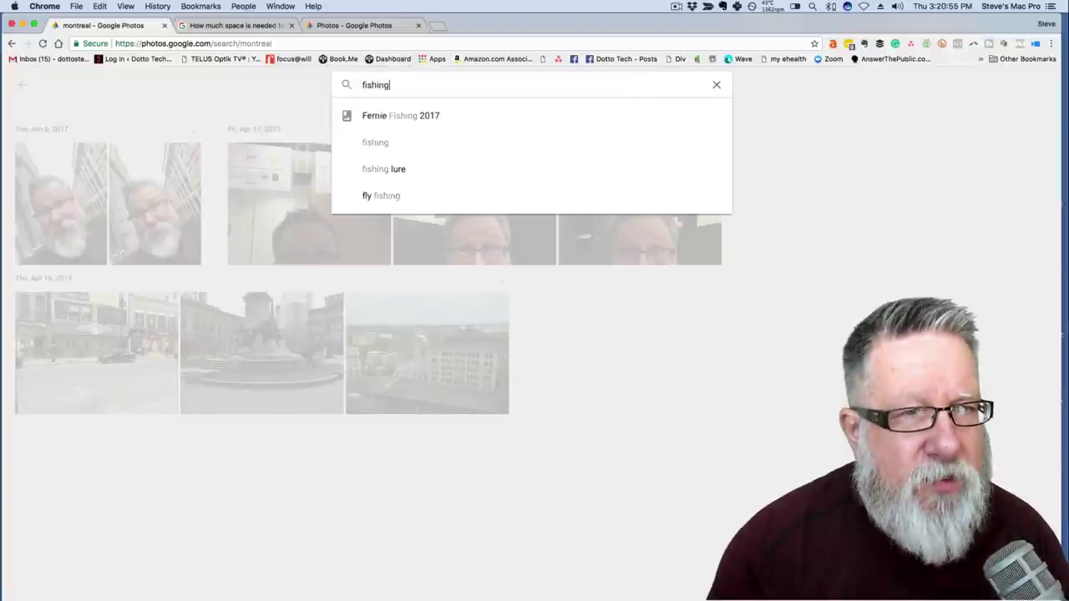
{"action": "key", "text": "Return"}
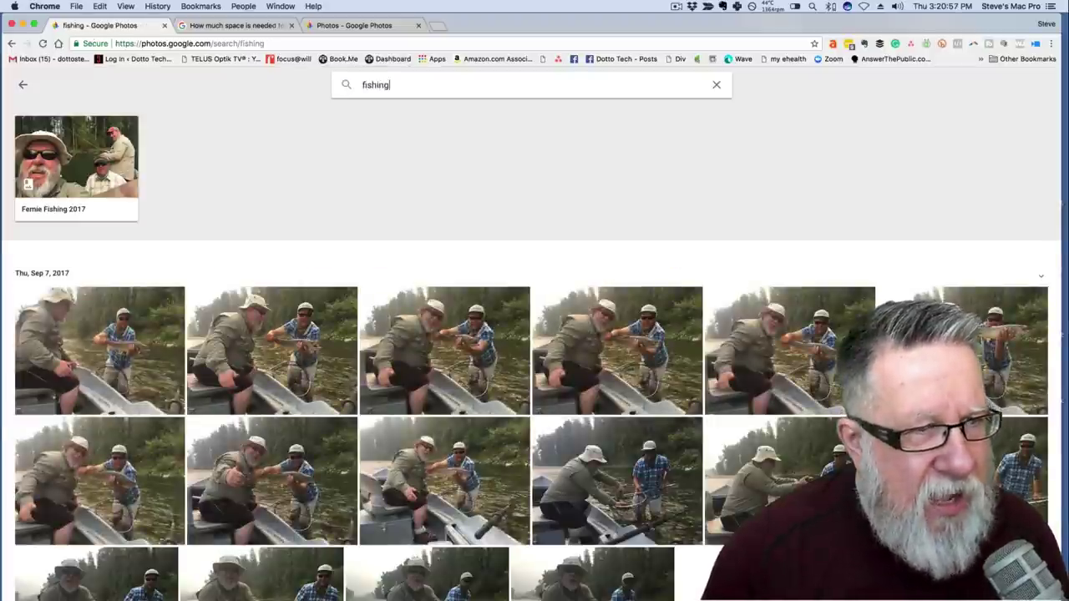
{"action": "scroll", "coordinate": [508, 245], "scroll_direction": "down", "scroll_amount": 10}
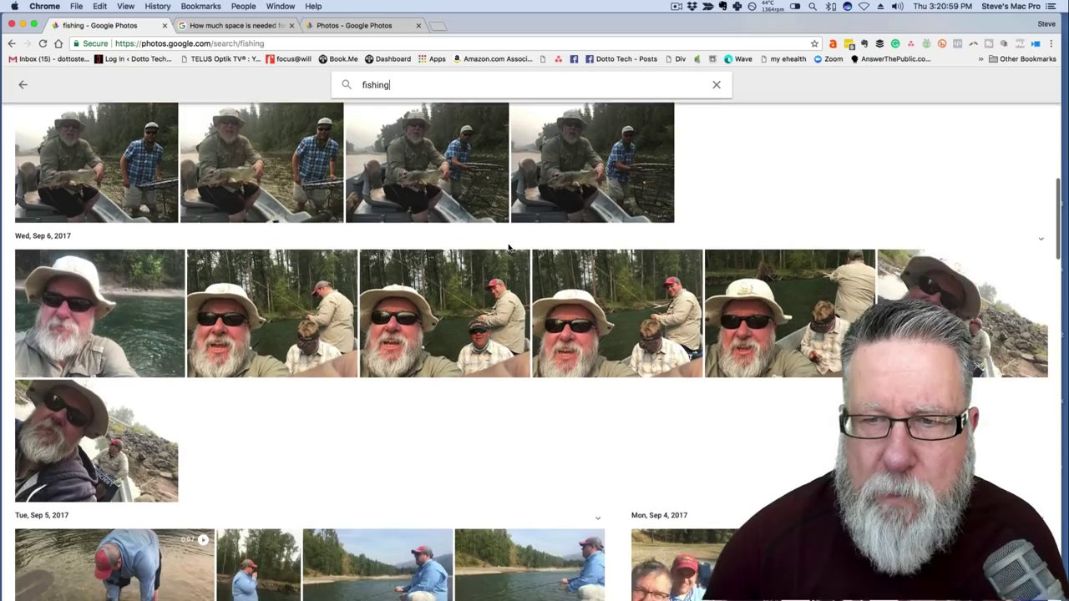
{"action": "scroll", "coordinate": [509, 247], "scroll_direction": "down", "scroll_amount": 10}
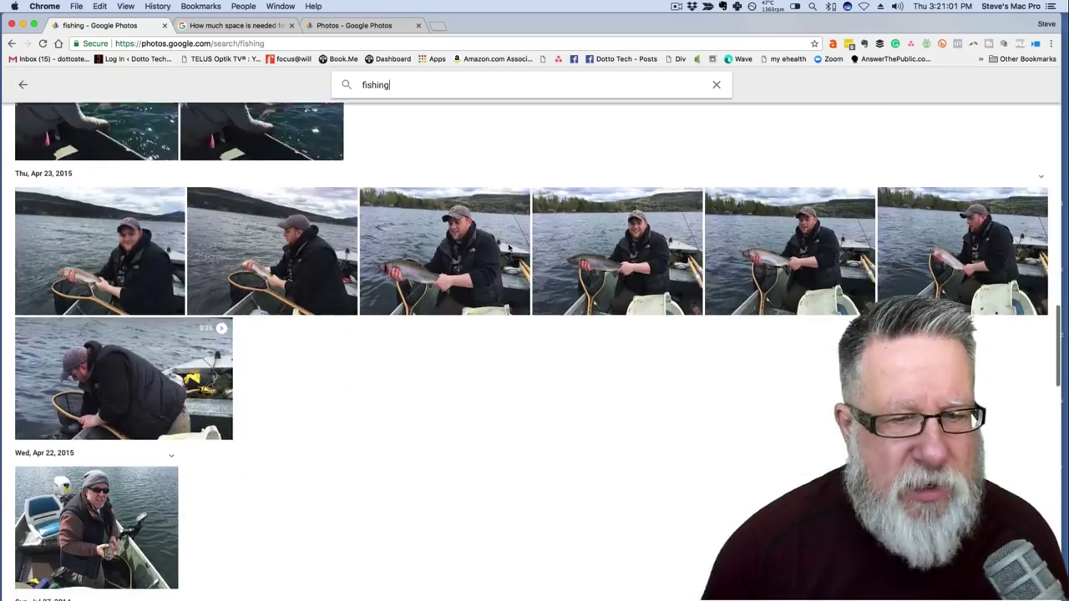
{"action": "scroll", "coordinate": [508, 247], "scroll_direction": "down", "scroll_amount": 5}
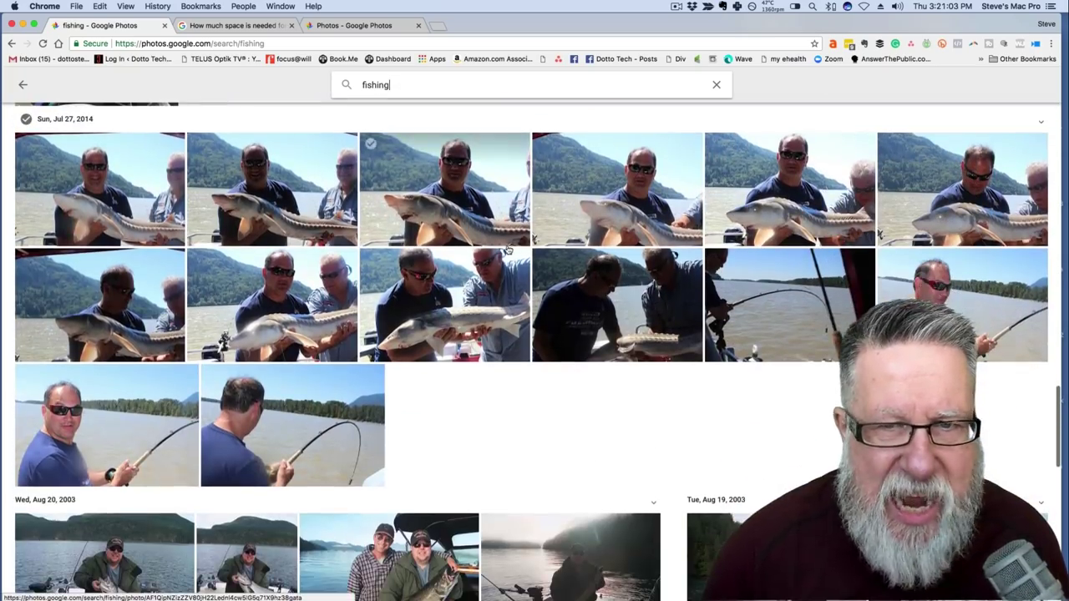
{"action": "scroll", "coordinate": [502, 253], "scroll_direction": "down", "scroll_amount": 8}
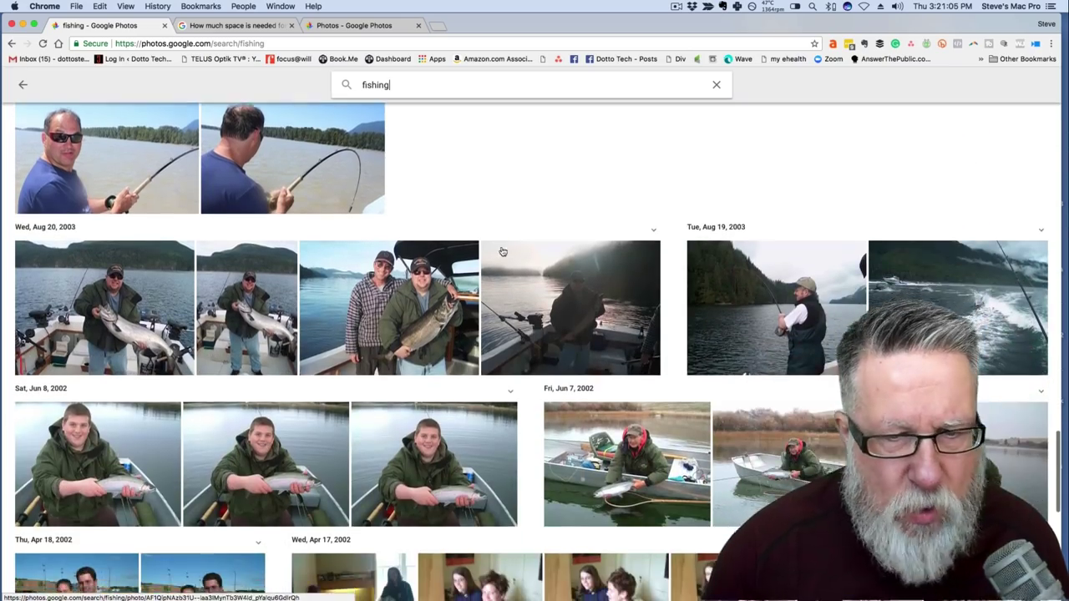
{"action": "scroll", "coordinate": [502, 251], "scroll_direction": "down", "scroll_amount": 8}
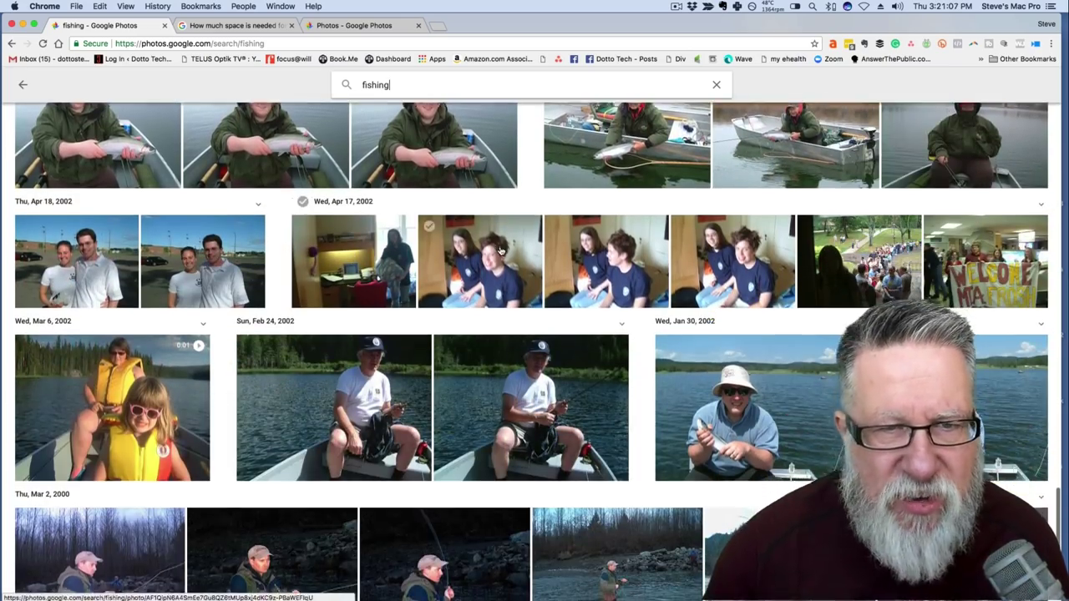
{"action": "scroll", "coordinate": [501, 251], "scroll_direction": "down", "scroll_amount": 1}
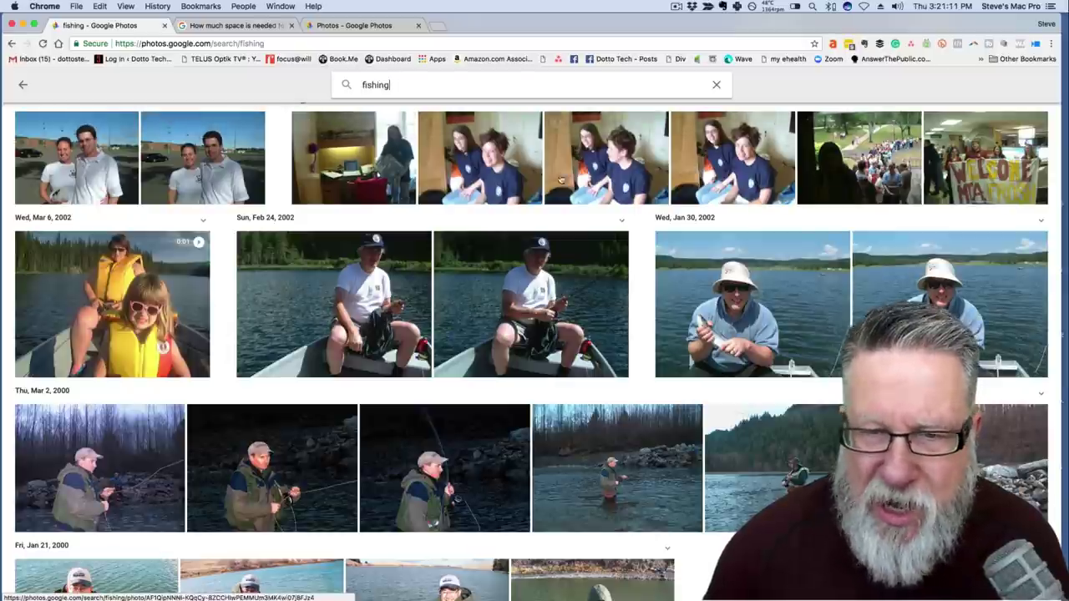
{"action": "scroll", "coordinate": [610, 218], "scroll_direction": "down", "scroll_amount": 4}
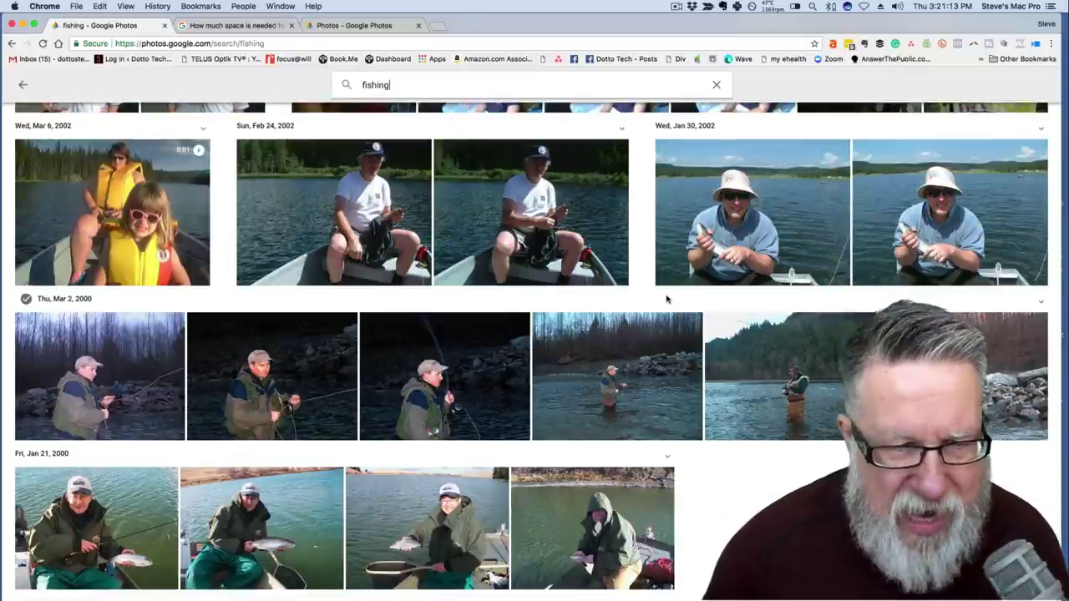
{"action": "scroll", "coordinate": [667, 299], "scroll_direction": "up", "scroll_amount": 15}
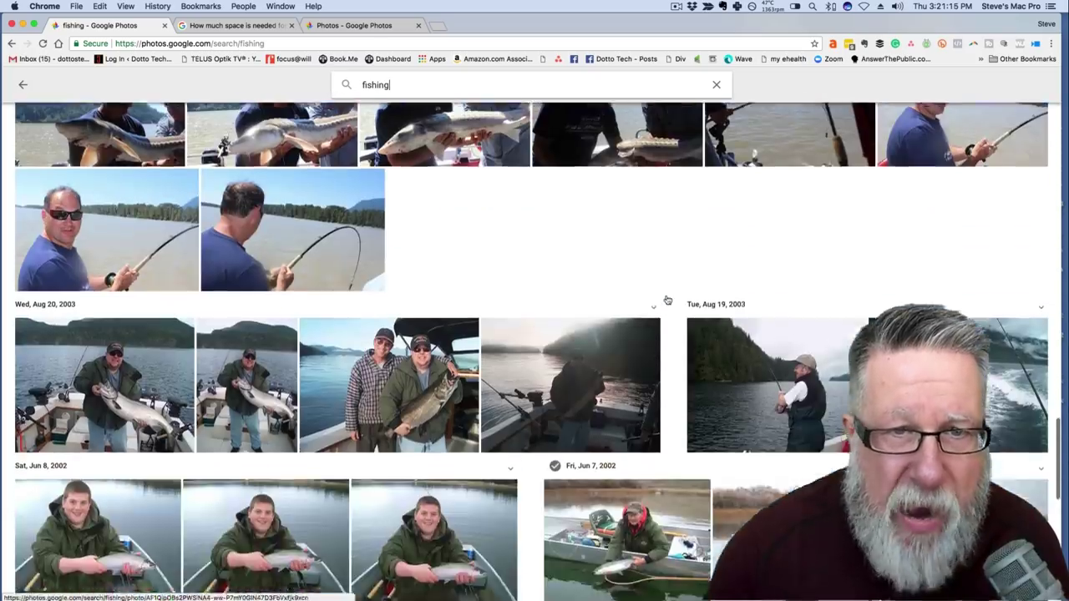
{"action": "scroll", "coordinate": [666, 299], "scroll_direction": "up", "scroll_amount": 20}
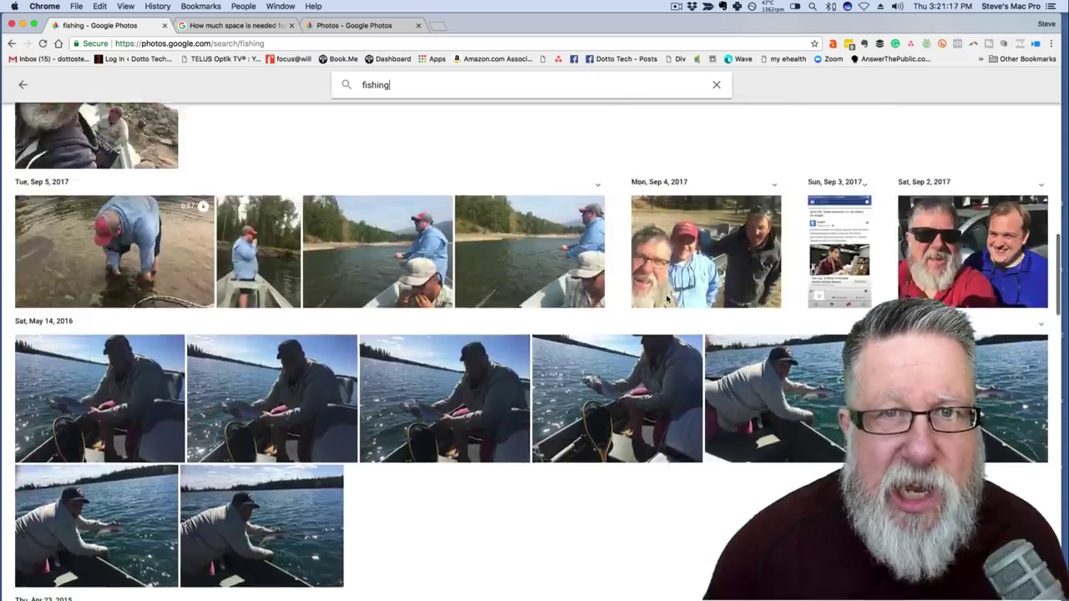
{"action": "scroll", "coordinate": [666, 299], "scroll_direction": "up", "scroll_amount": 8}
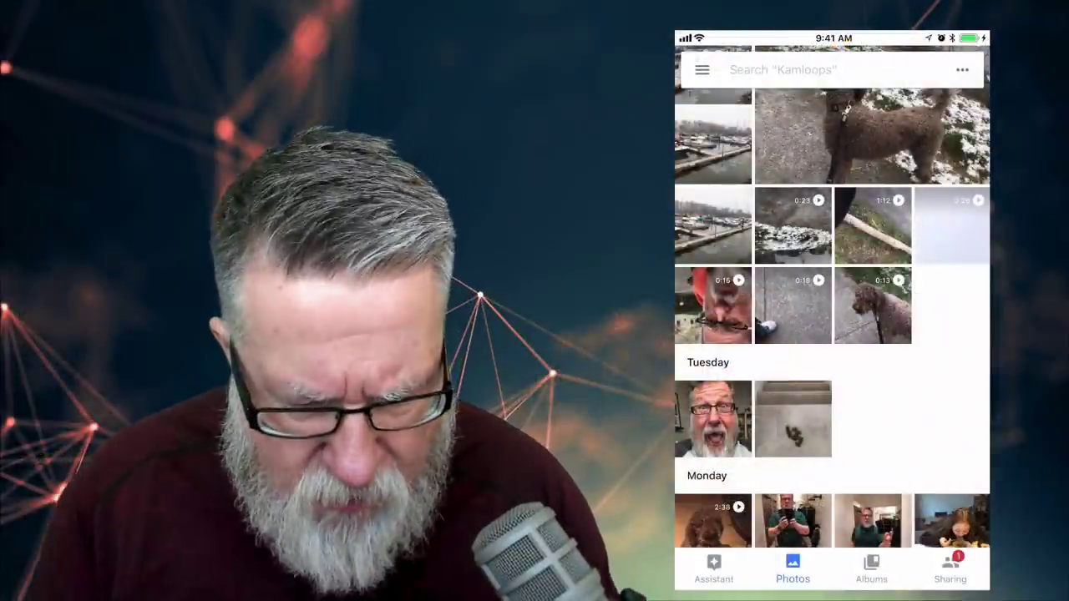
Search 'kitchen', browse results back to 2002, and open the Jul 5, 2016 photo full-screen
{"action": "left_click", "coordinate": [782, 70]}
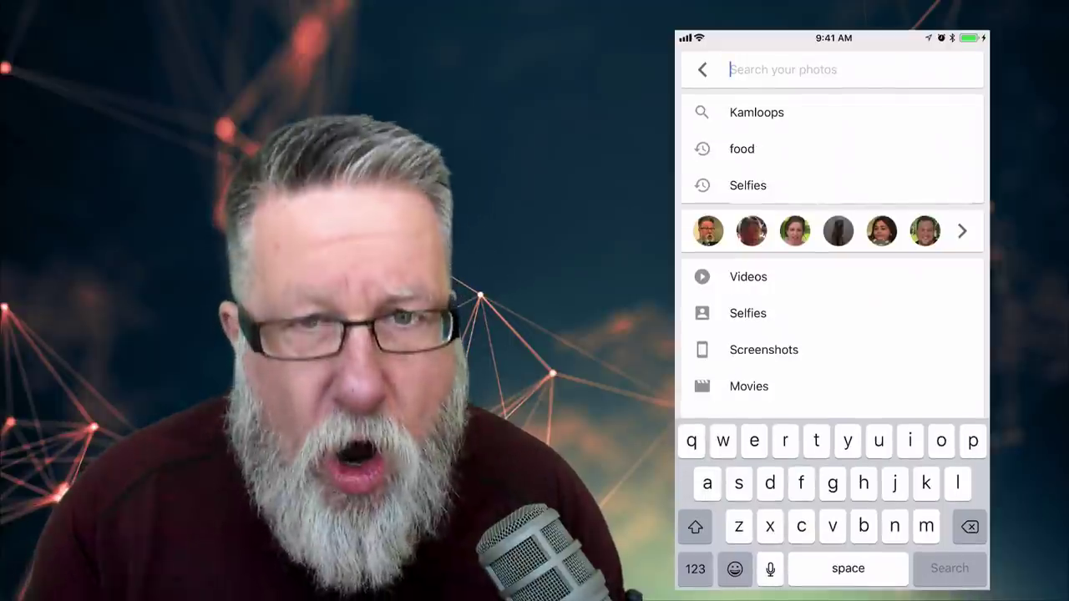
{"action": "type", "text": "ki"}
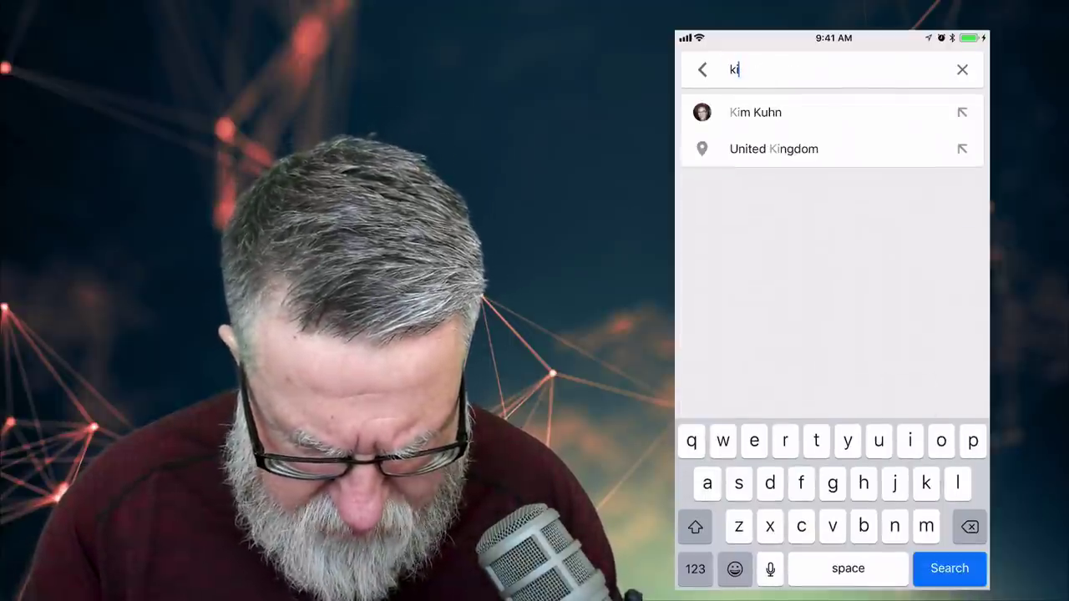
{"action": "type", "text": "tchen"}
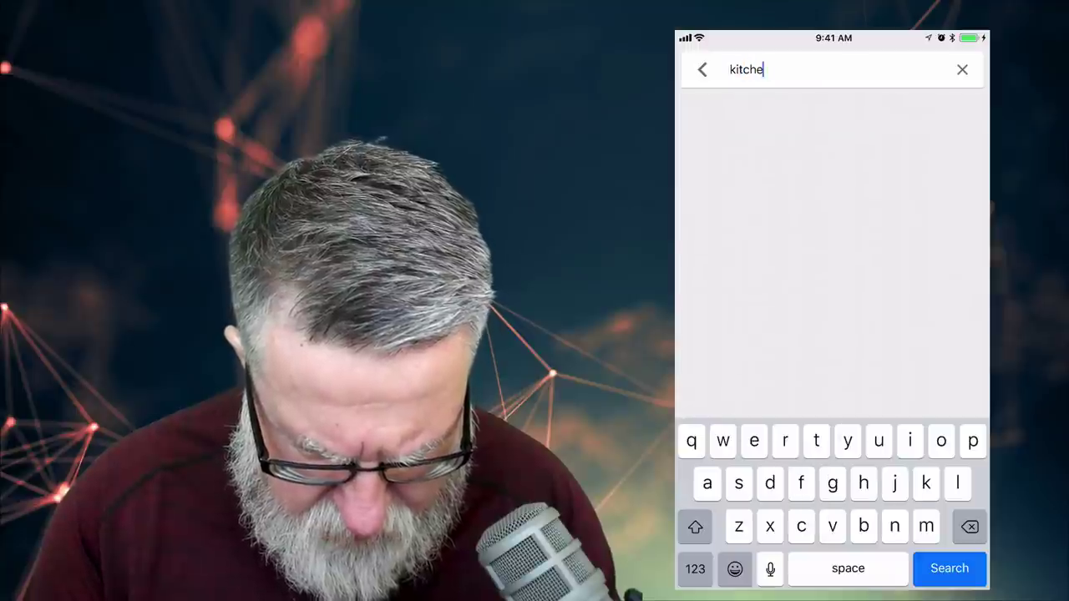
{"action": "key", "text": "Return"}
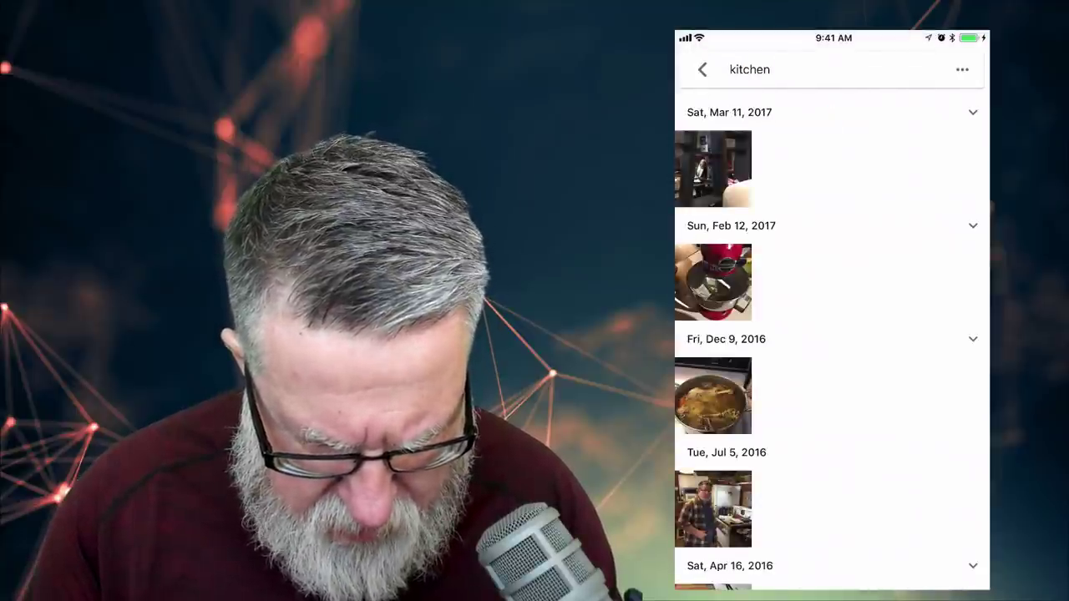
{"action": "scroll", "coordinate": [832, 334], "scroll_direction": "down", "scroll_amount": 10}
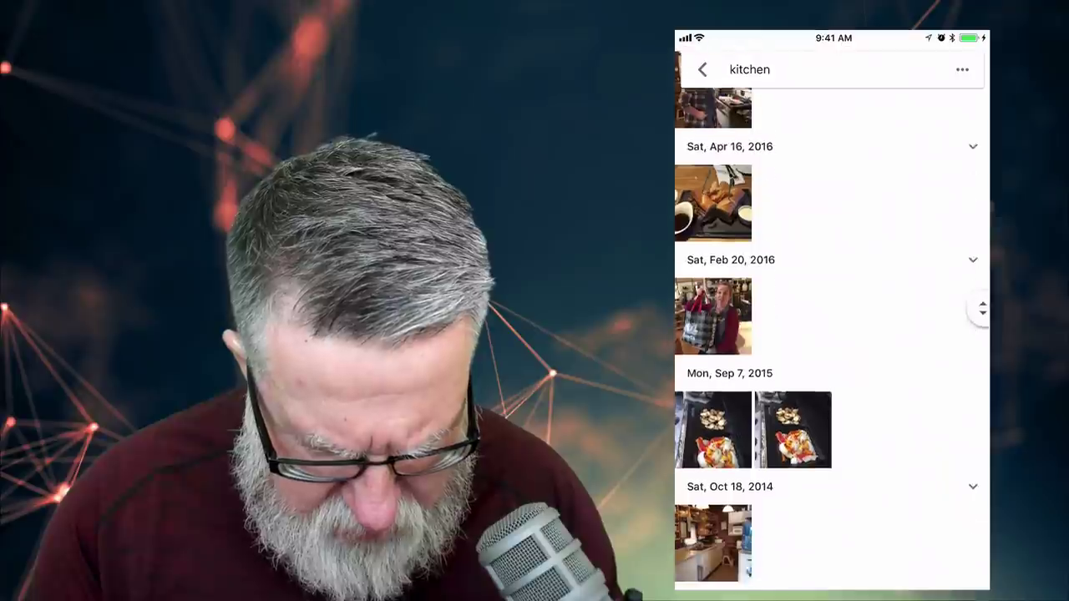
{"action": "scroll", "coordinate": [832, 334], "scroll_direction": "down", "scroll_amount": 5}
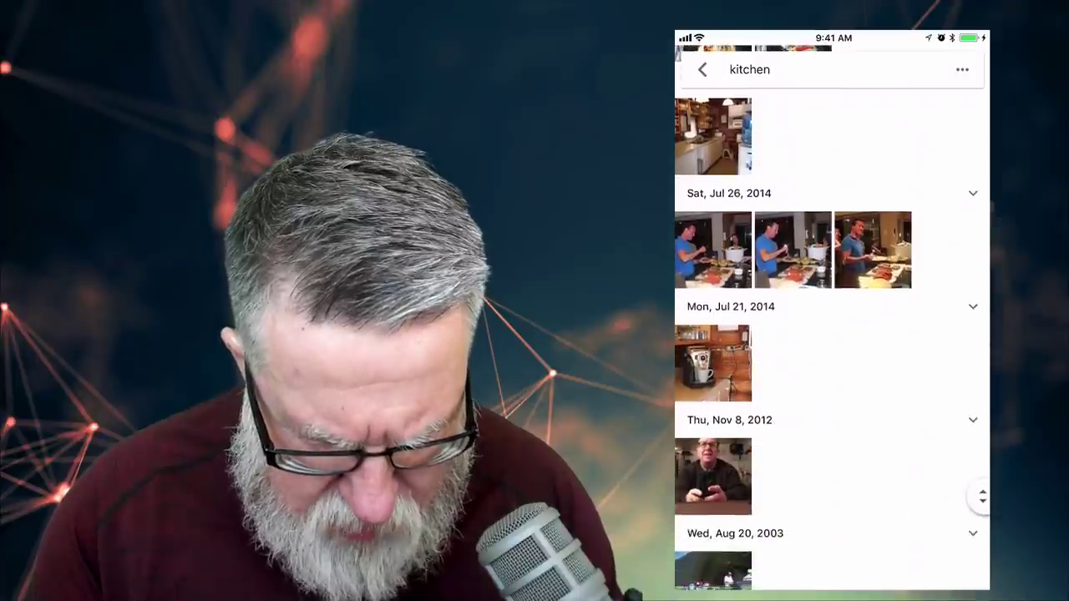
{"action": "scroll", "coordinate": [832, 335], "scroll_direction": "down", "scroll_amount": 3}
{"action": "scroll", "coordinate": [832, 334], "scroll_direction": "up", "scroll_amount": 2}
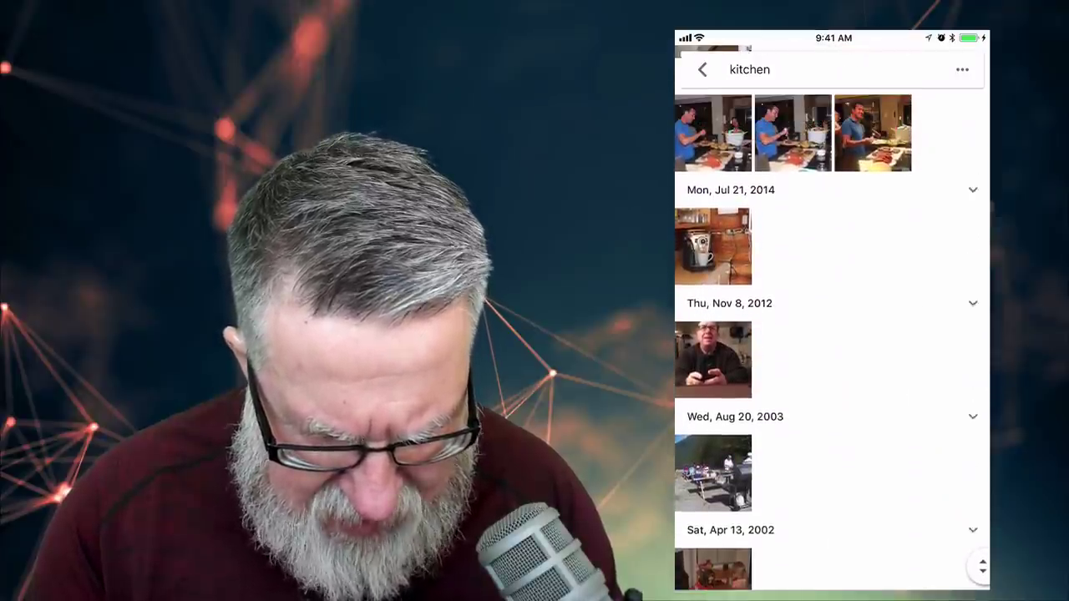
{"action": "scroll", "coordinate": [832, 334], "scroll_direction": "up", "scroll_amount": 5}
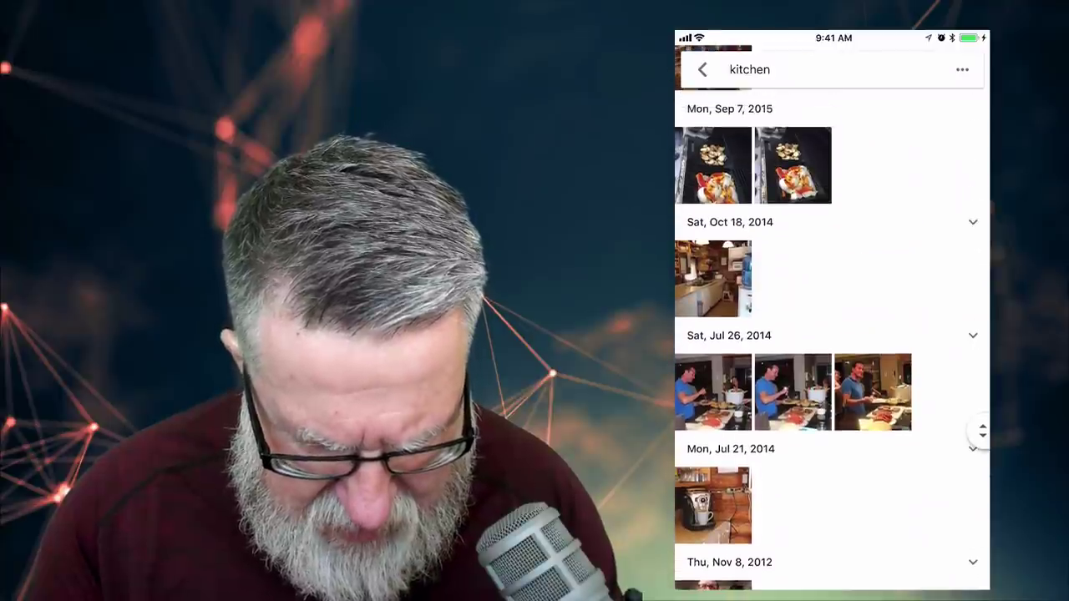
{"action": "scroll", "coordinate": [831, 334], "scroll_direction": "up", "scroll_amount": 4}
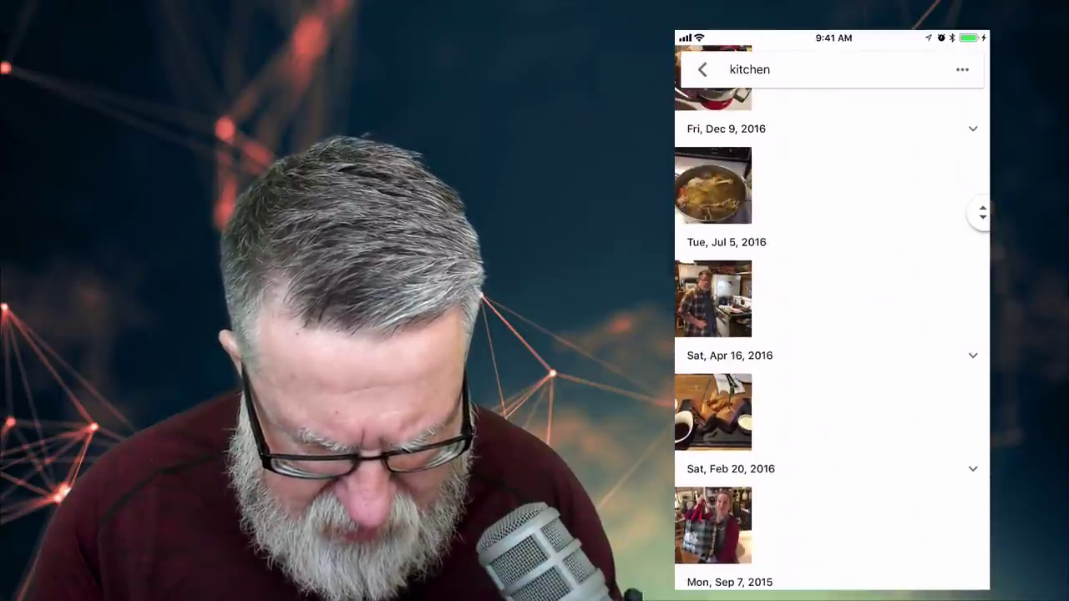
{"action": "left_click", "coordinate": [713, 298]}
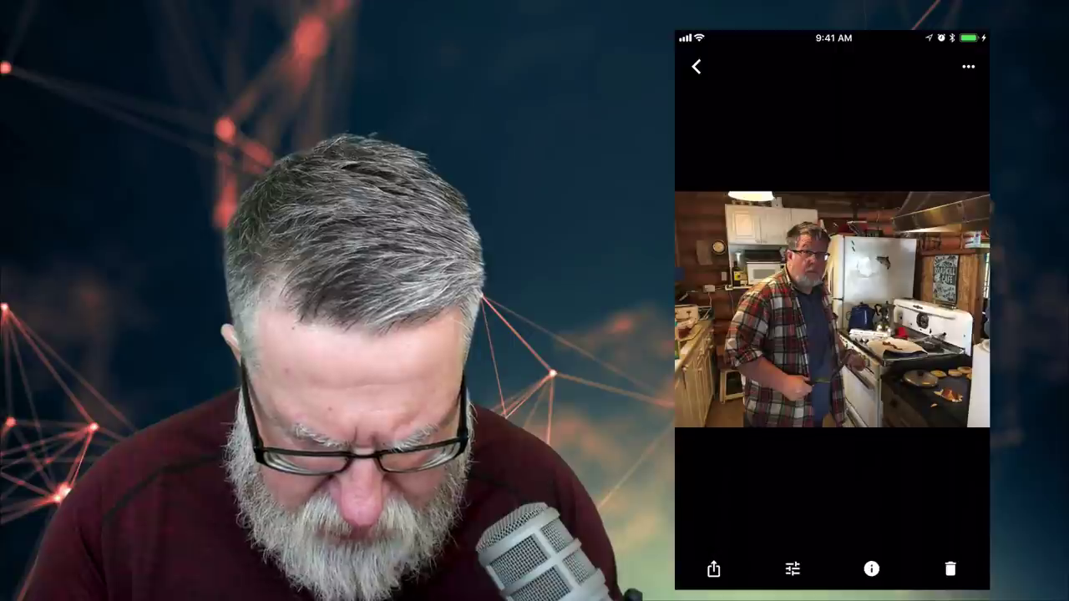